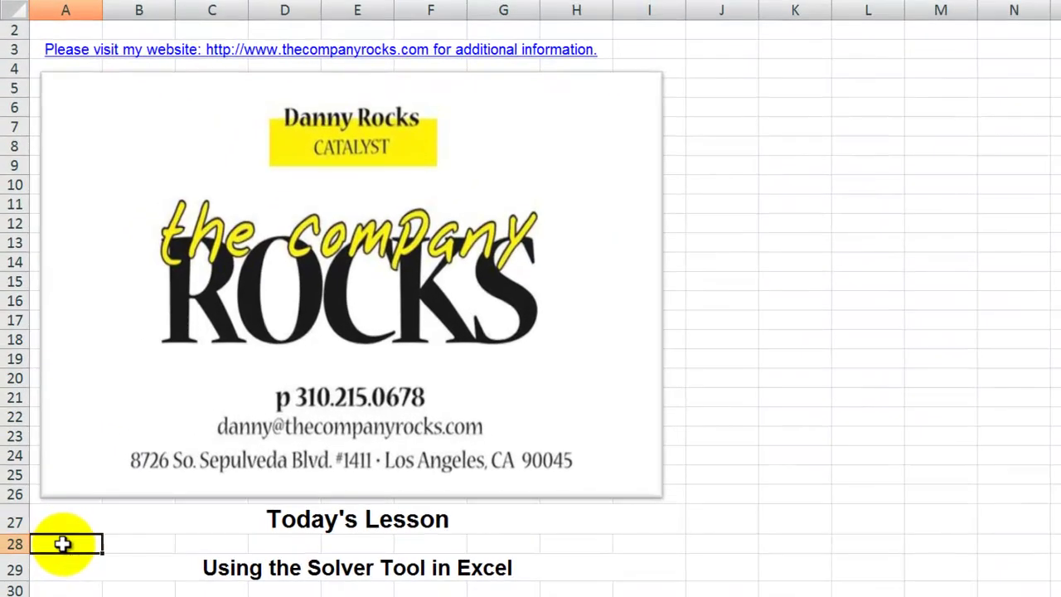
Review the Solver overview diagram's stages: activating the add-in, determining the target cell, determining the changing cells and establishing constraints
click(48, 534)
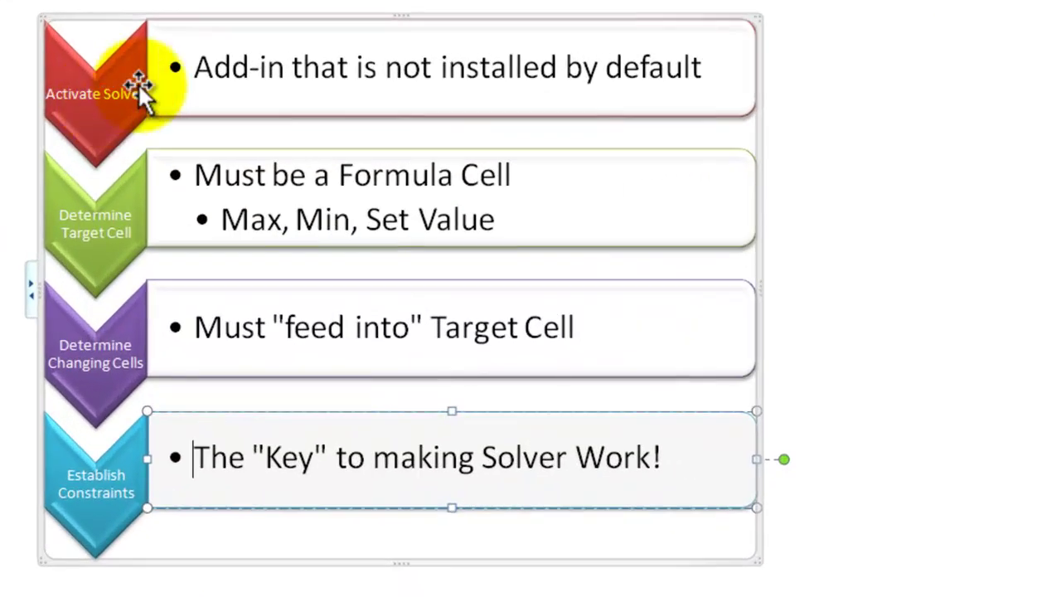
click(194, 69)
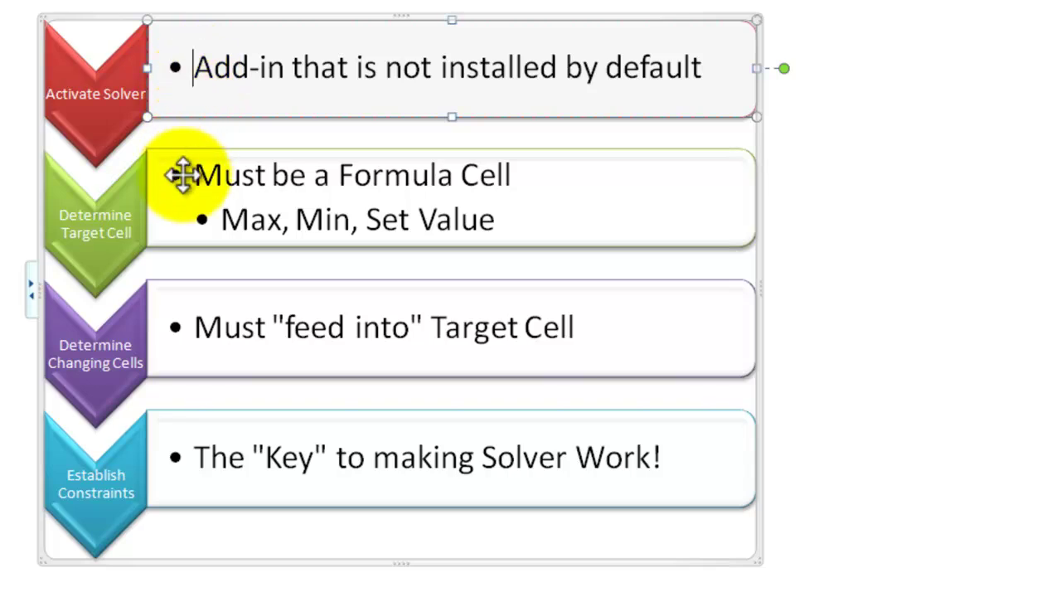
click(111, 226)
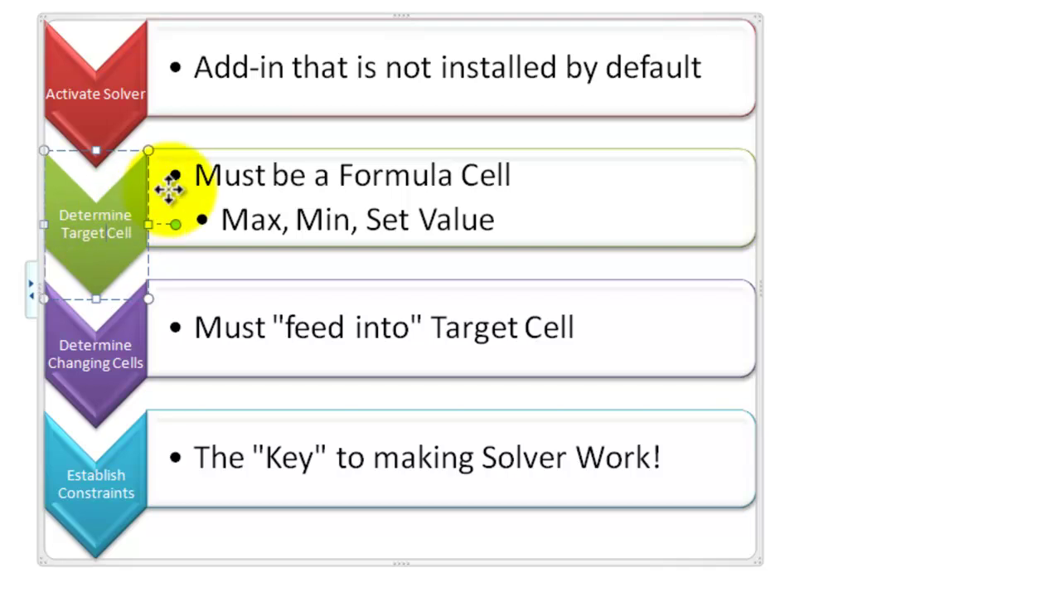
click(194, 177)
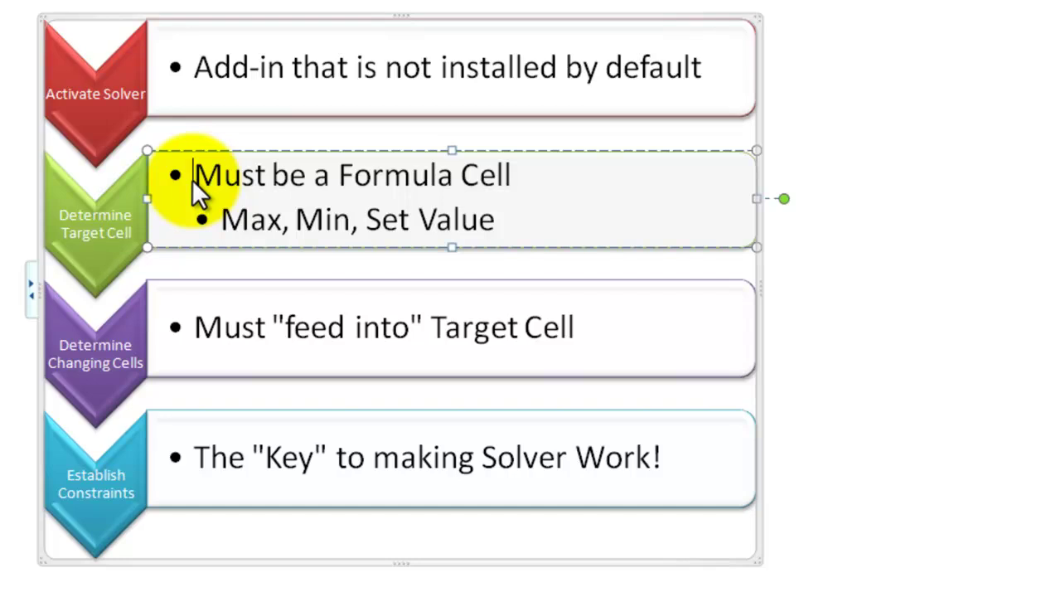
click(217, 216)
click(220, 218)
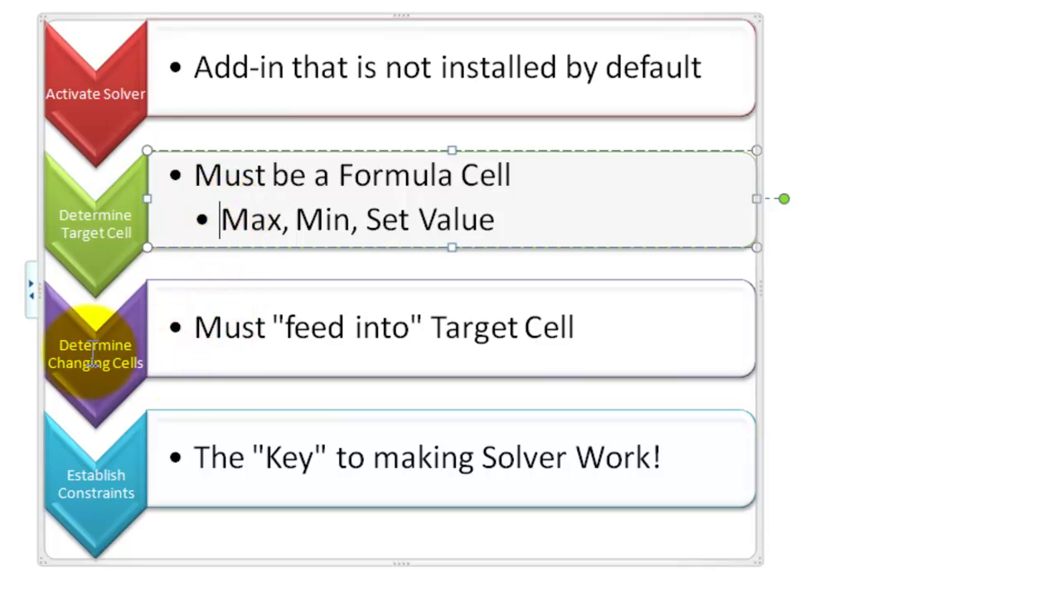
click(193, 327)
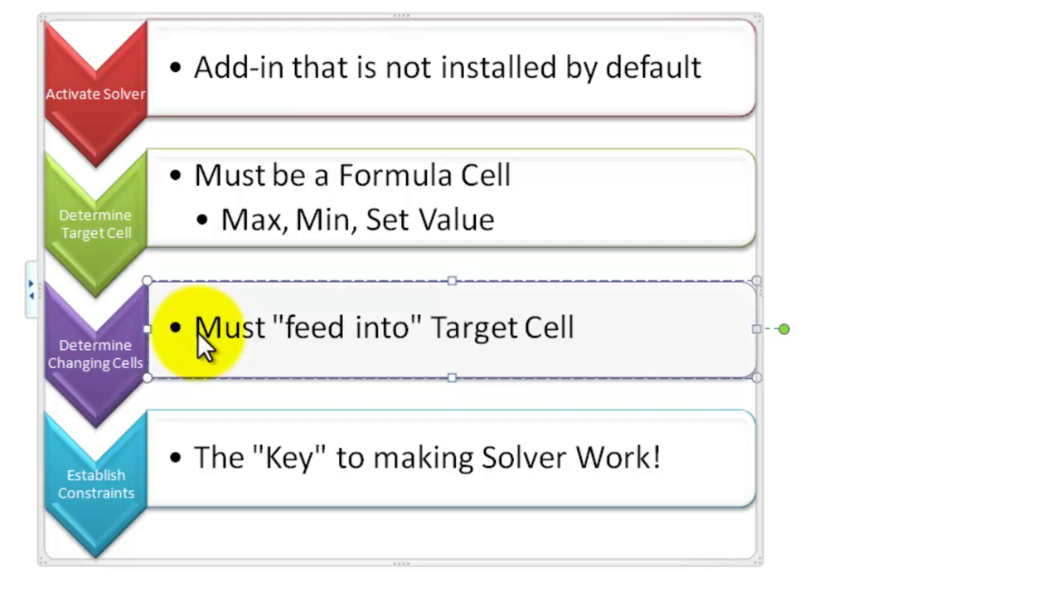
click(111, 474)
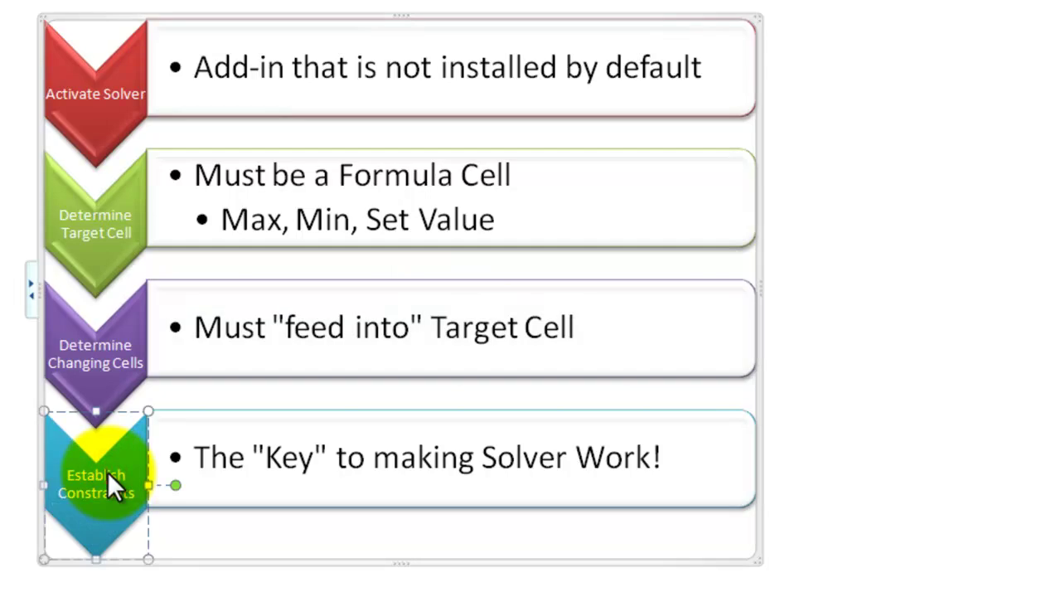
click(194, 458)
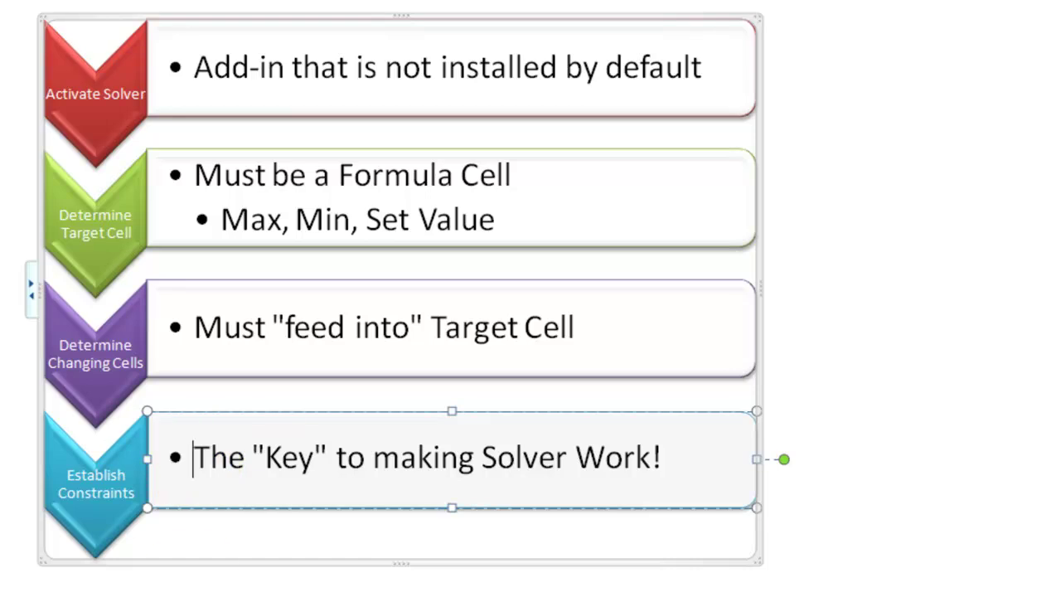
key(Escape)
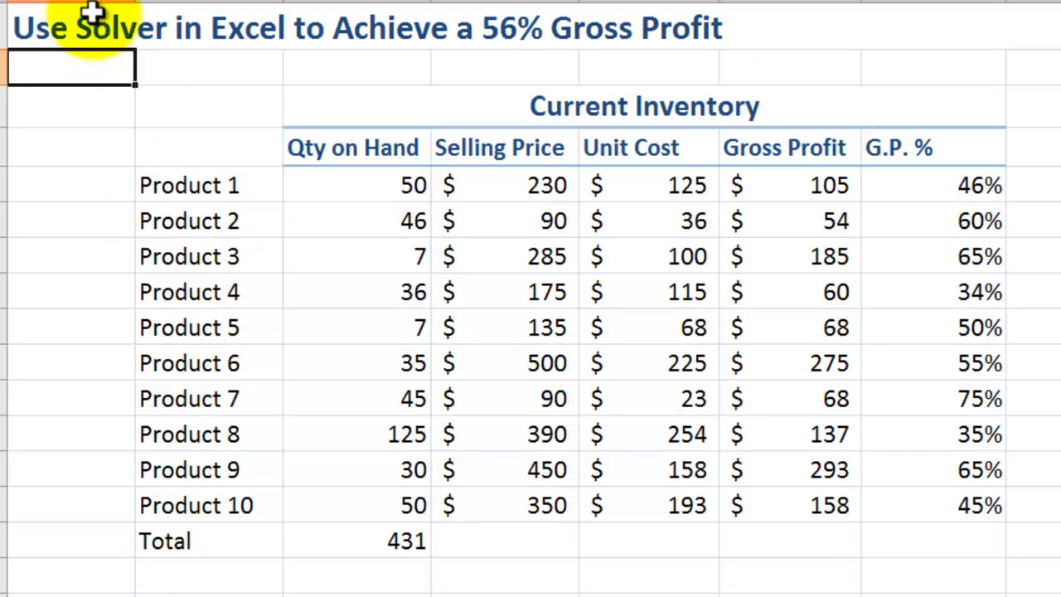
Review the stated 56% gross profit goal in C19 and inspect the formula in the total G.P. % cell M15
click(68, 30)
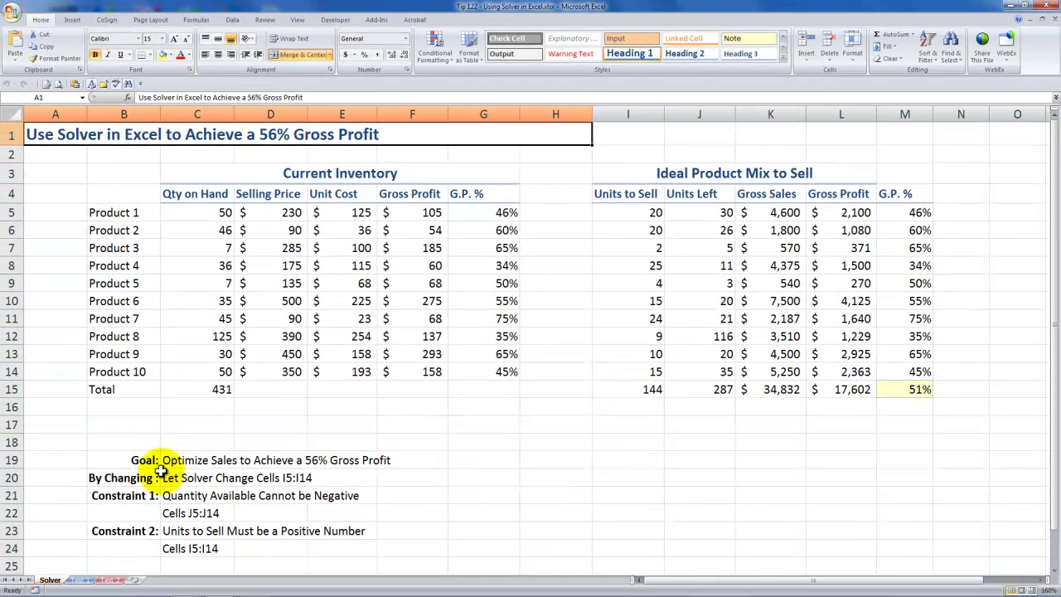
click(169, 463)
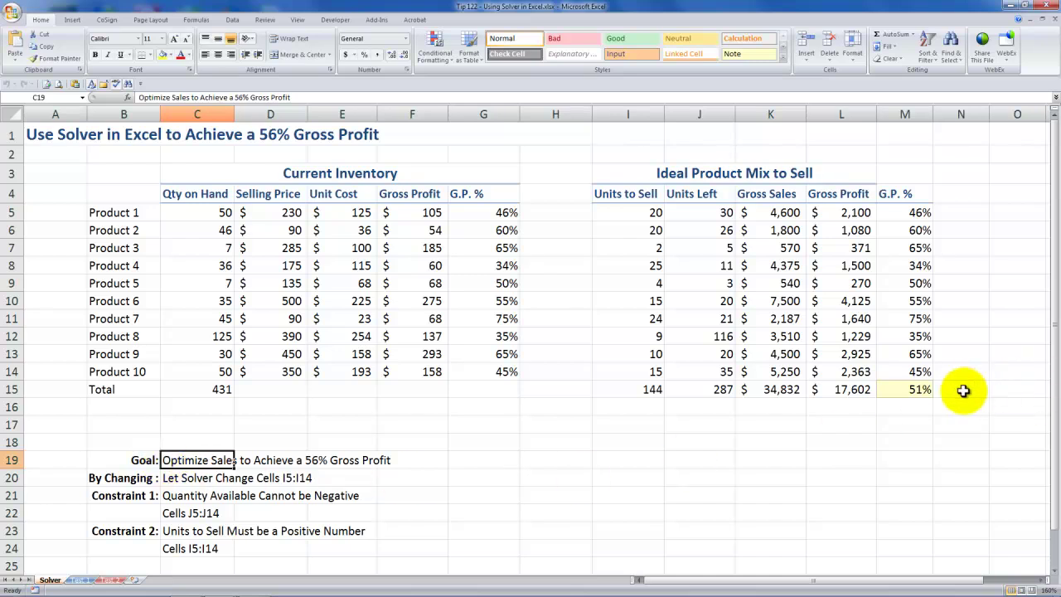
click(923, 394)
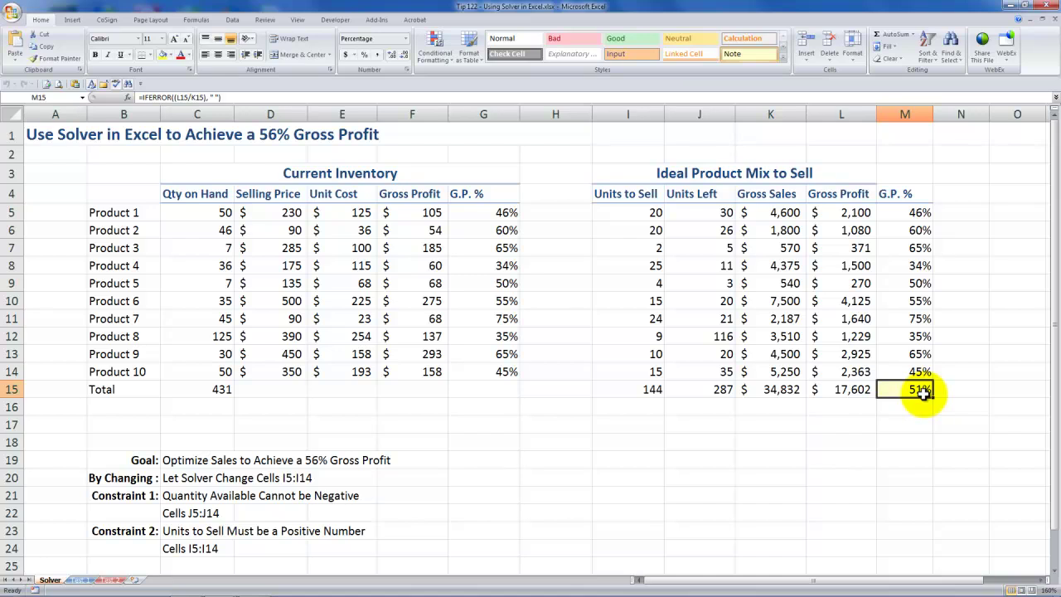
click(191, 461)
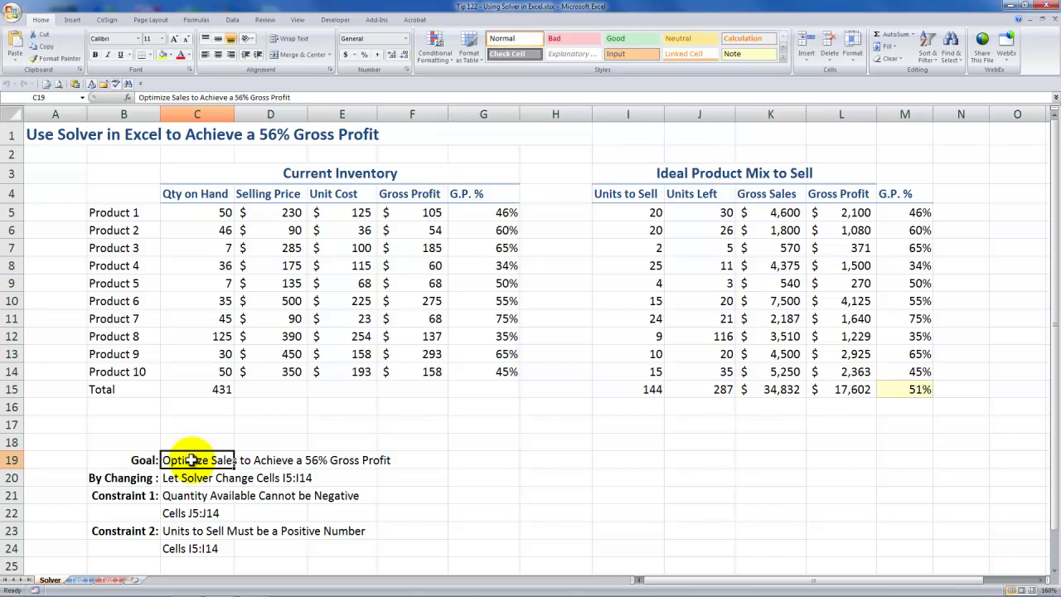
click(912, 391)
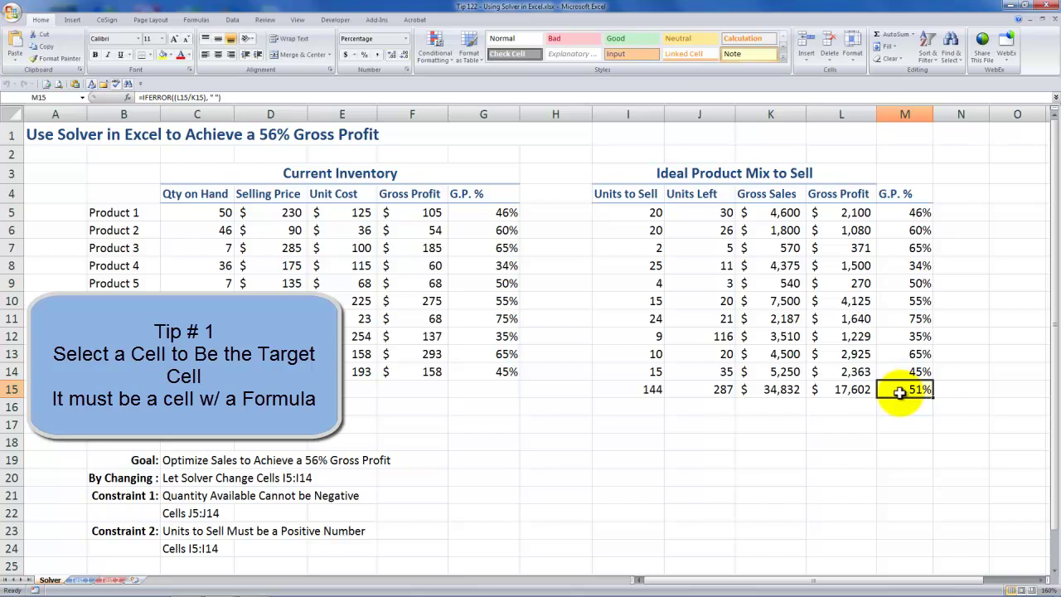
double_click(902, 391)
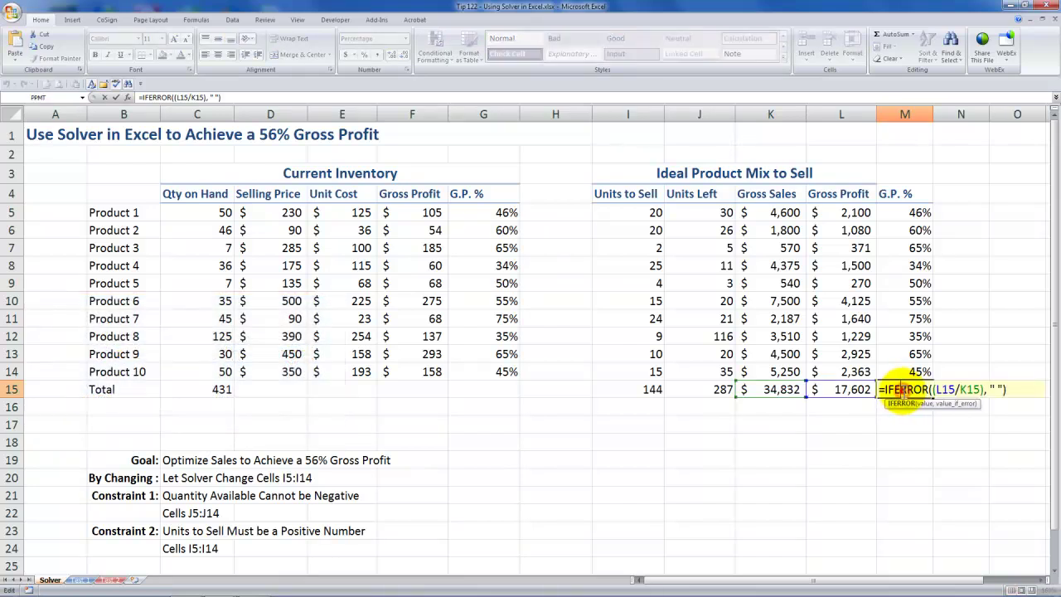
key(Escape)
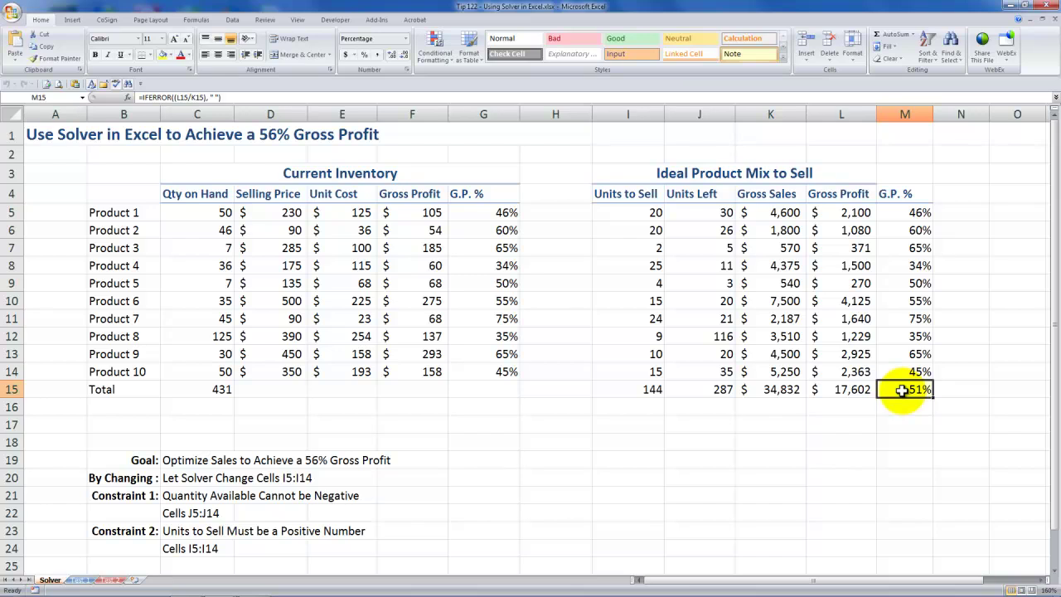
Review the changing-cell note and both constraints, highlighting the Units to Sell range I5:I14 and Units Left range J5:J14 they refer to
click(203, 480)
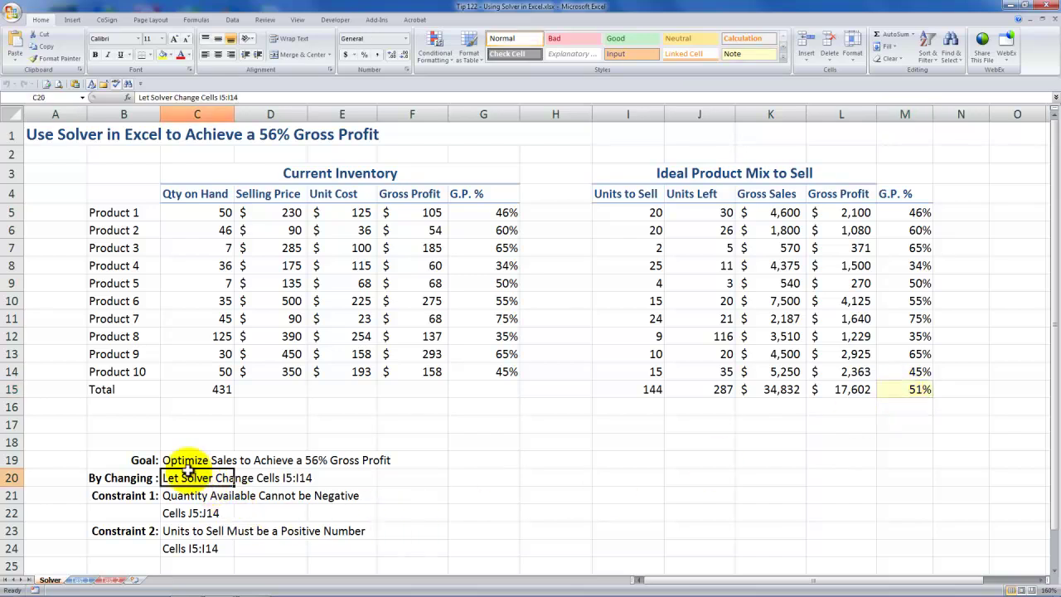
drag(636, 213, 644, 372)
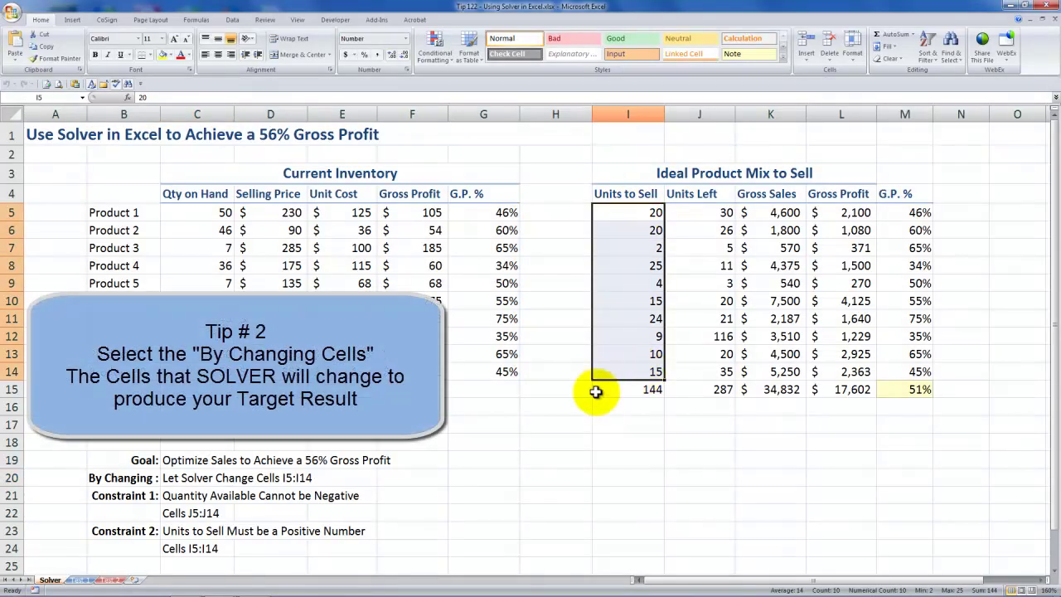
click(191, 495)
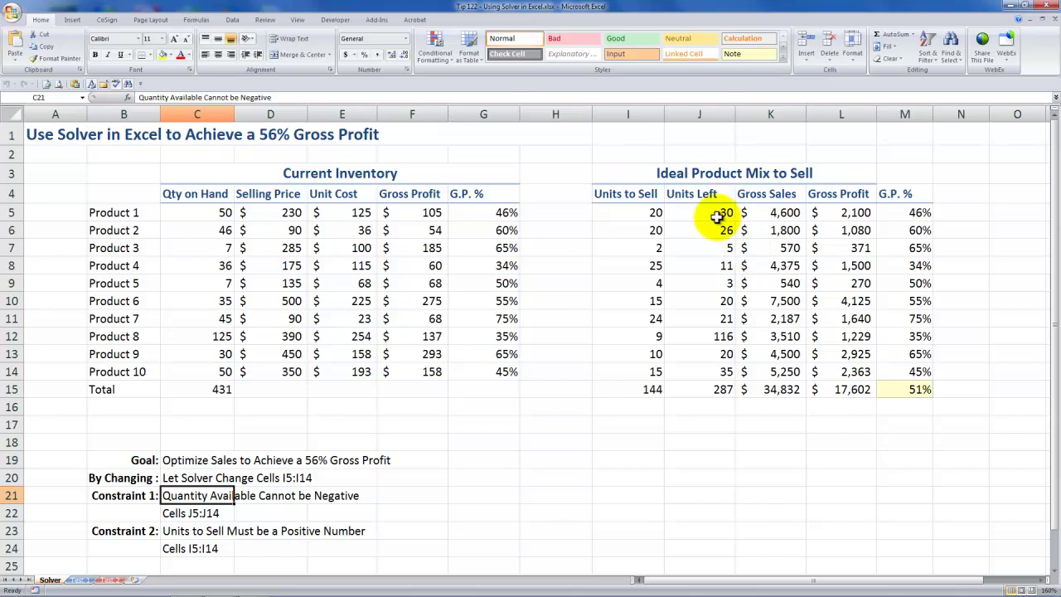
drag(715, 212, 697, 366)
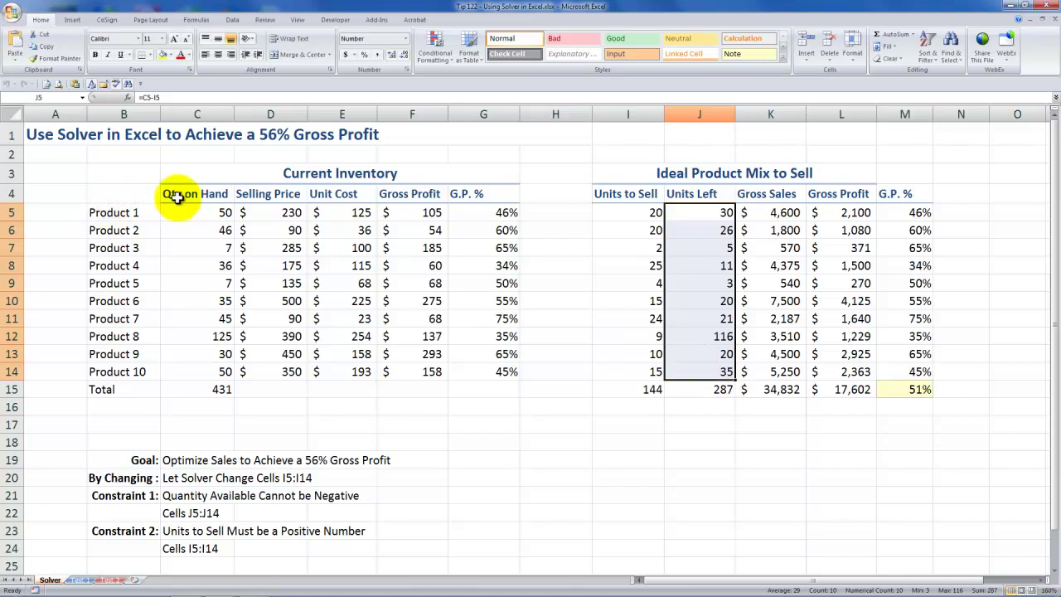
click(182, 531)
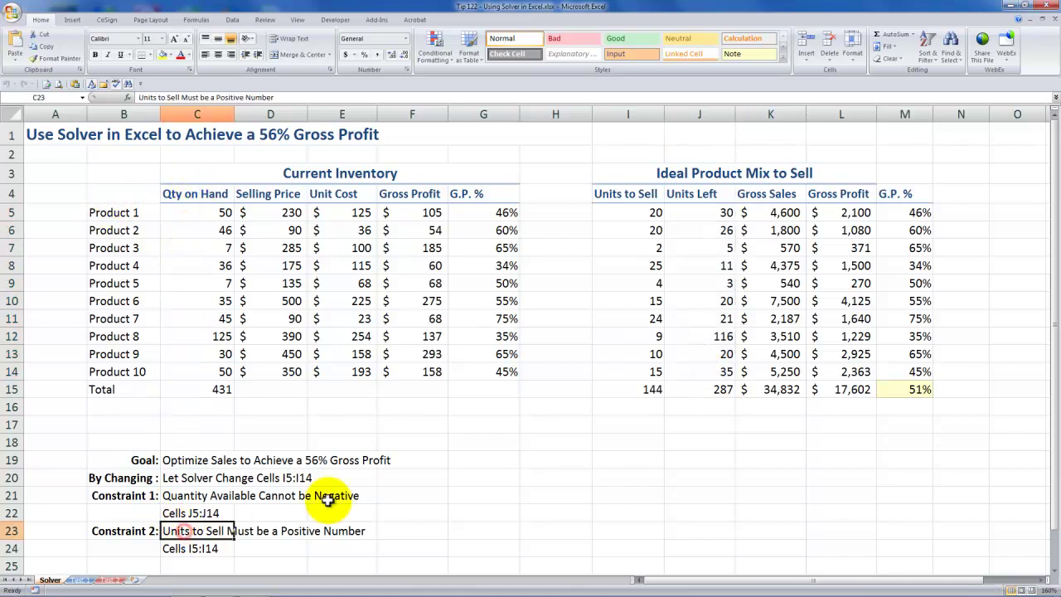
click(642, 215)
drag(641, 215, 641, 372)
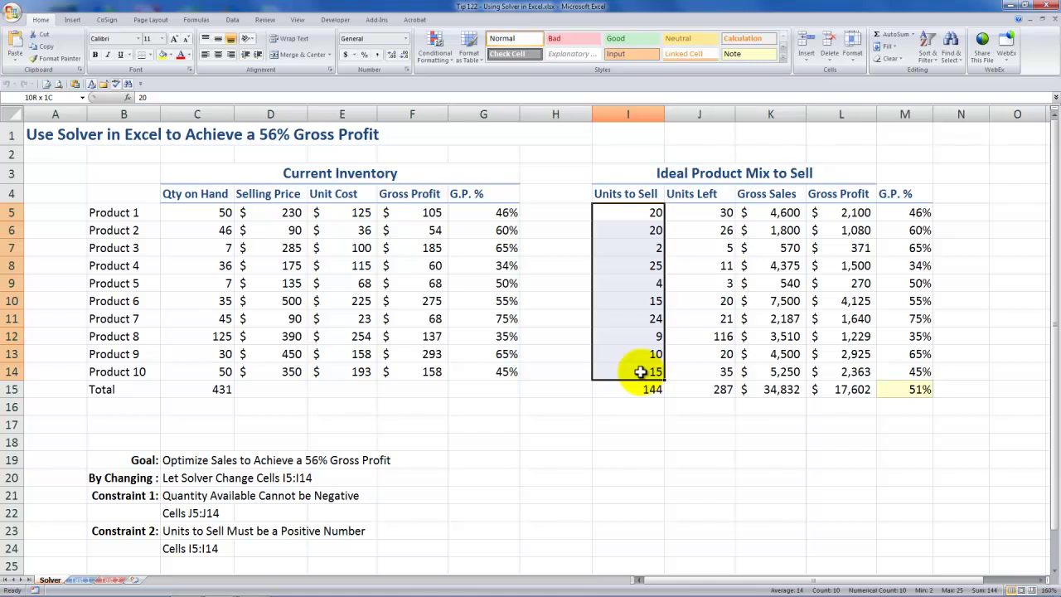
drag(641, 373, 641, 372)
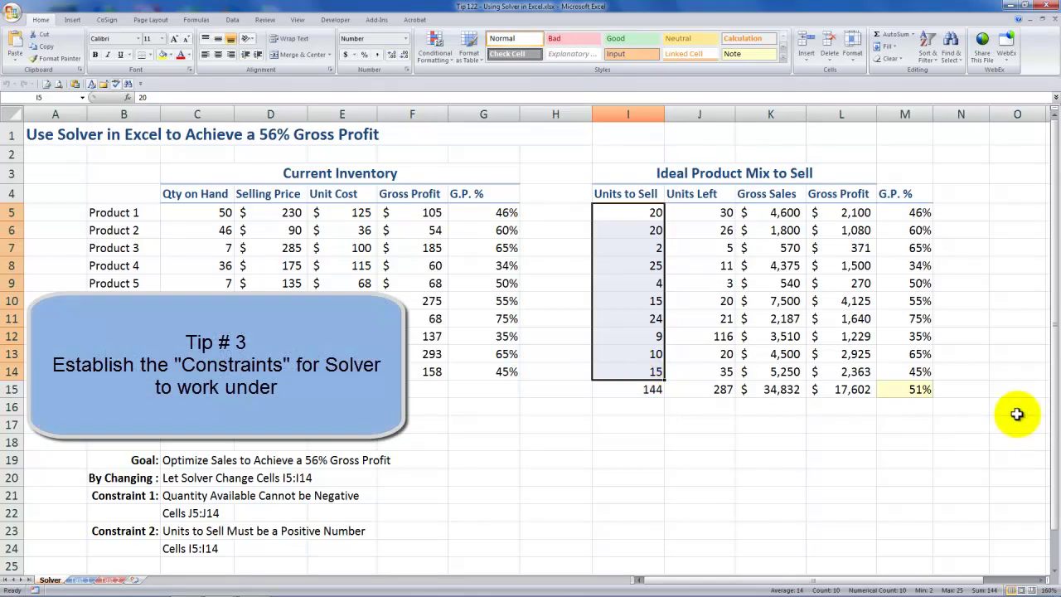
Inspect Product 1's Gross Profit and G.P. % formulas in F5 and G5, and revisit M15 and the Units to Sell range I5:I14
click(923, 389)
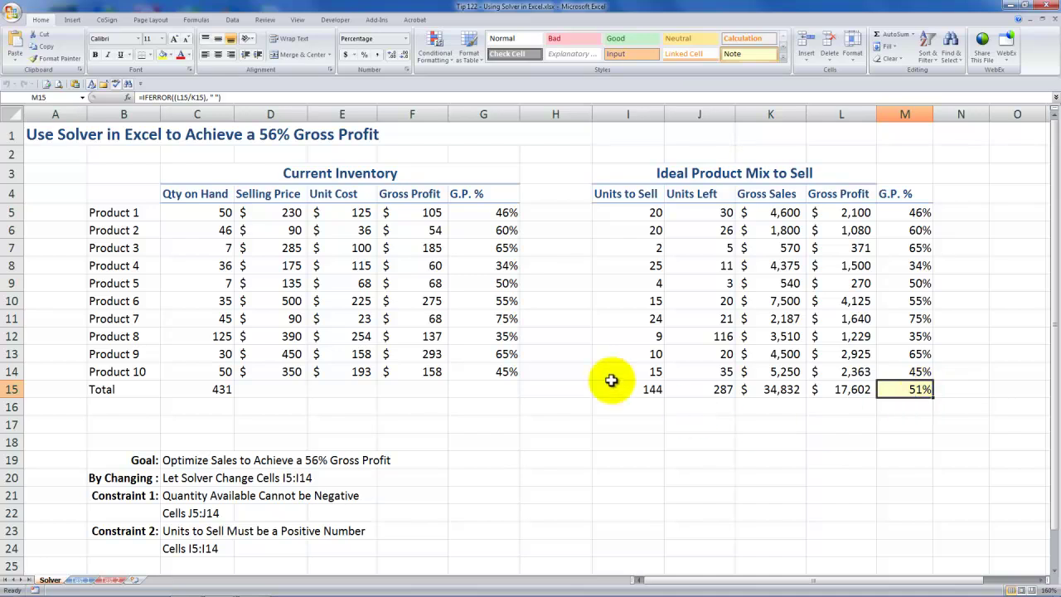
click(337, 176)
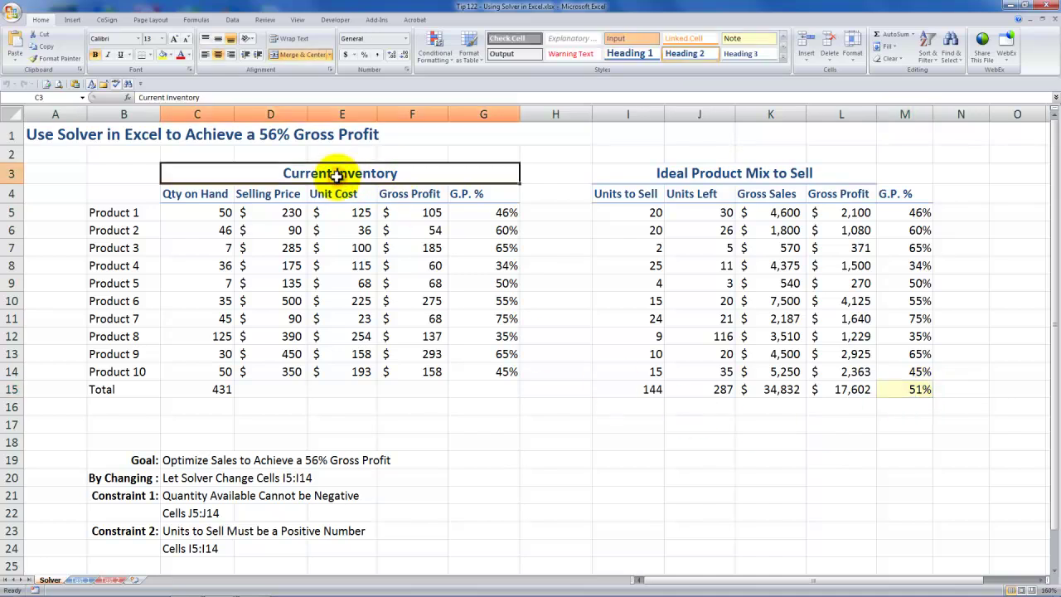
click(422, 214)
double_click(422, 214)
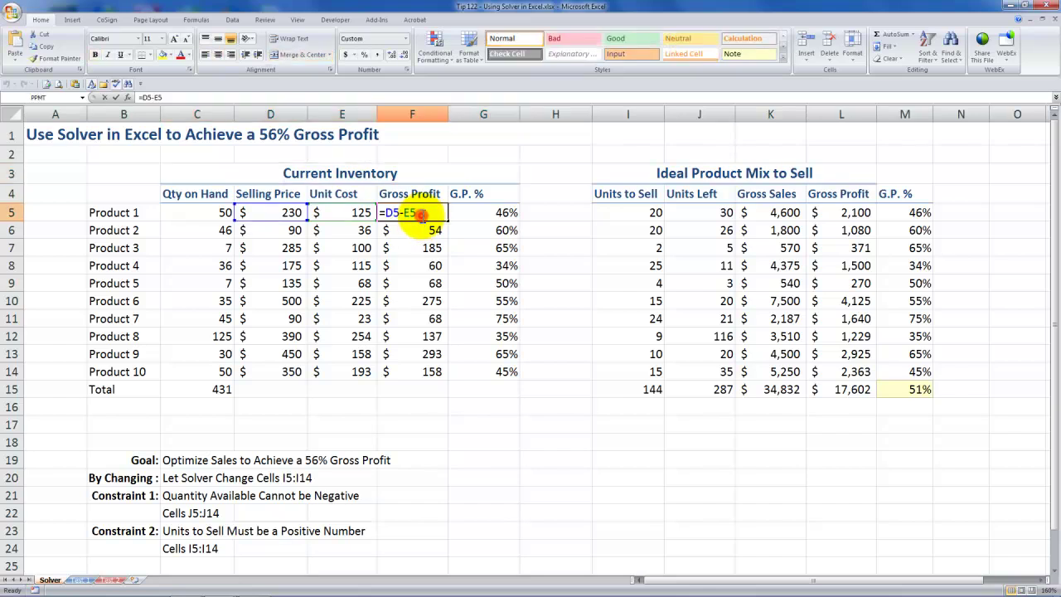
key(Return)
click(489, 214)
text(=F5/D5)
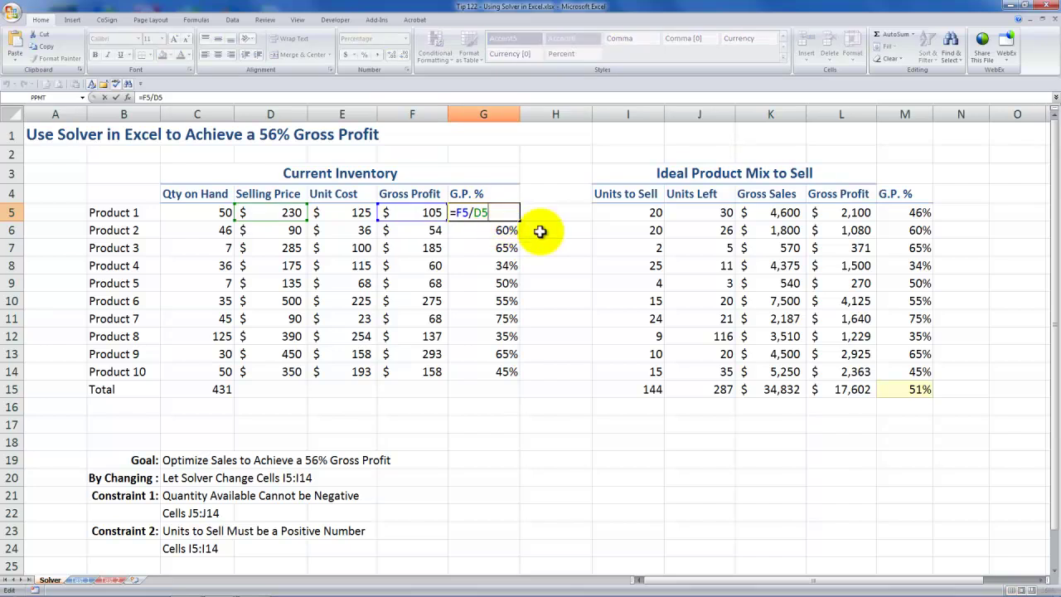
key(ctrl+Return)
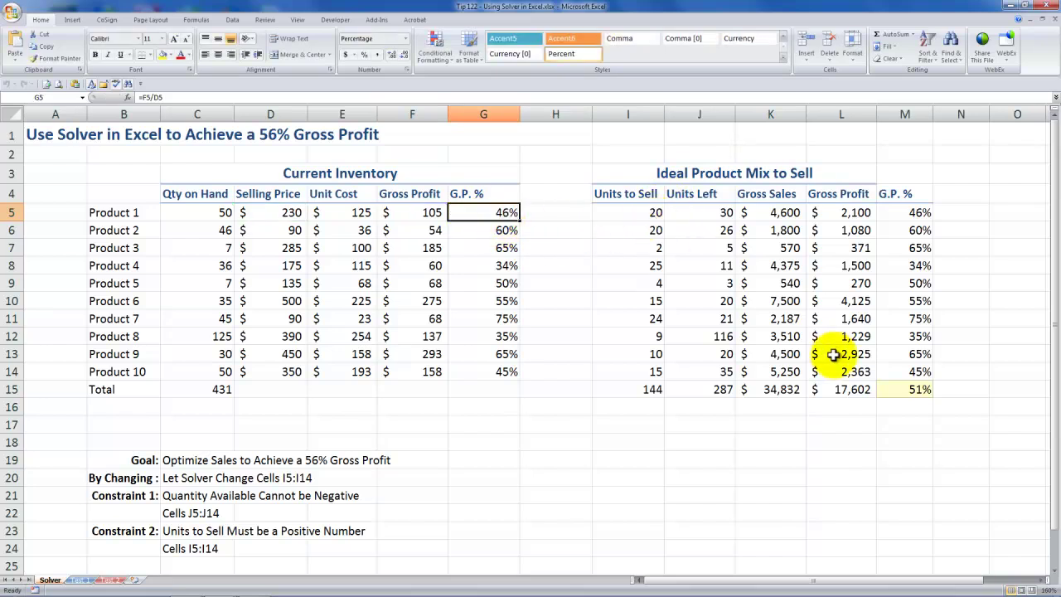
click(917, 391)
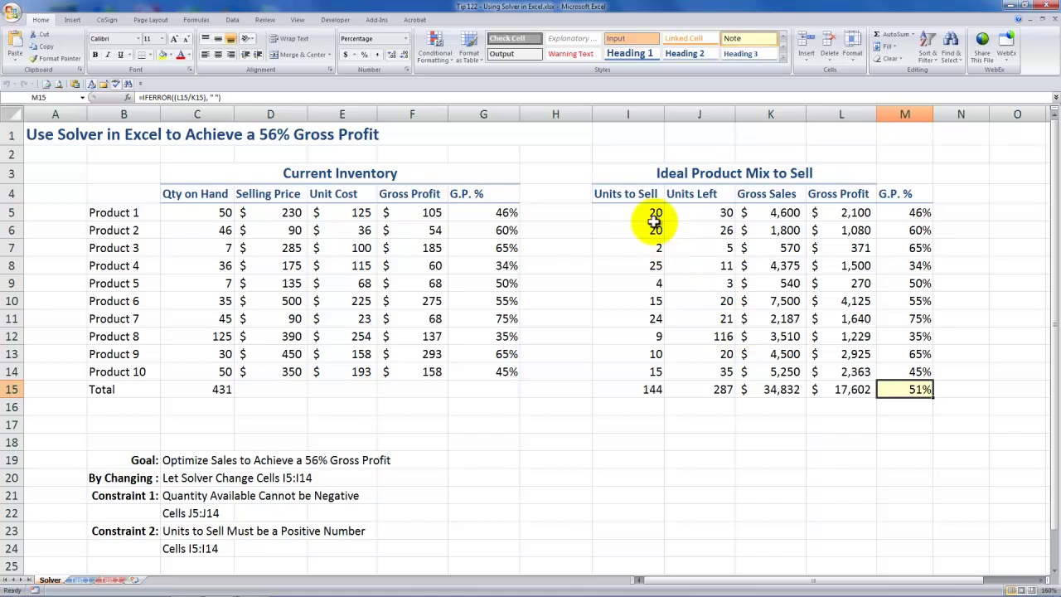
drag(651, 213, 657, 370)
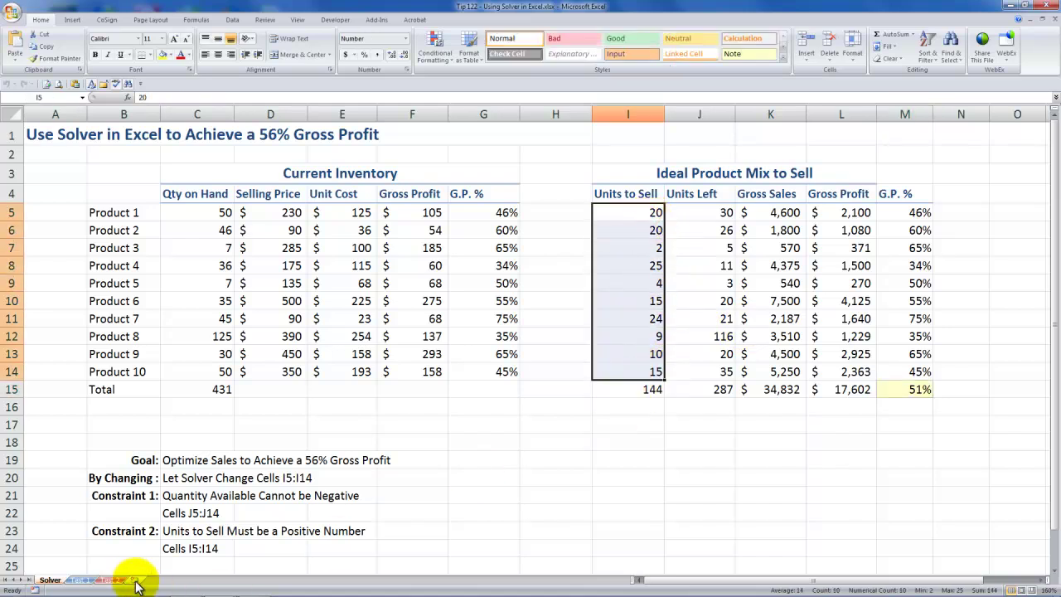
Look through the worksheet copies, switch to the Test 1 sheet and select its total G.P. % cell M15
click(81, 581)
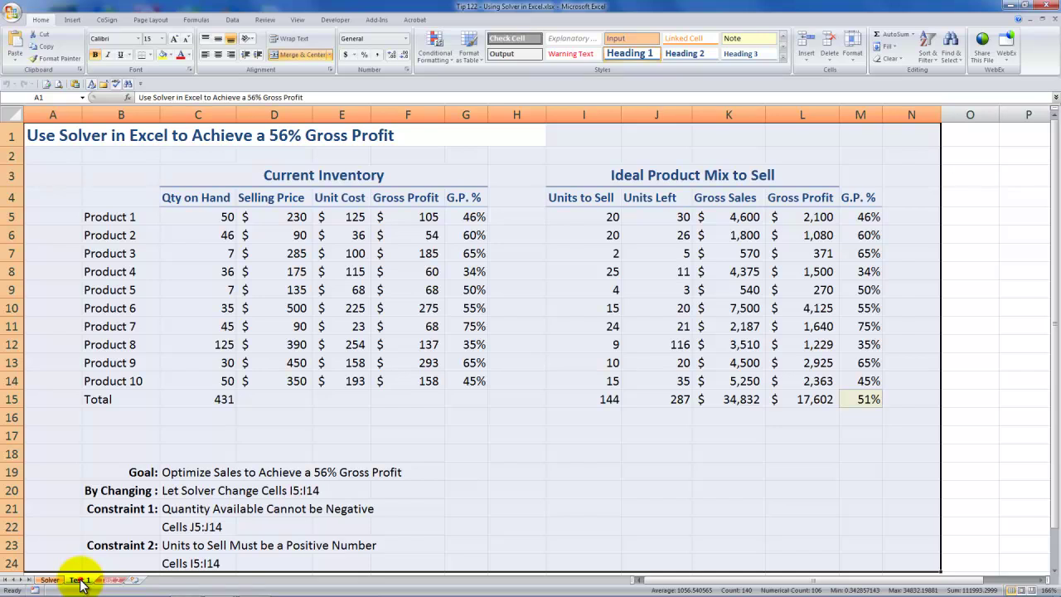
click(49, 581)
click(108, 580)
click(80, 580)
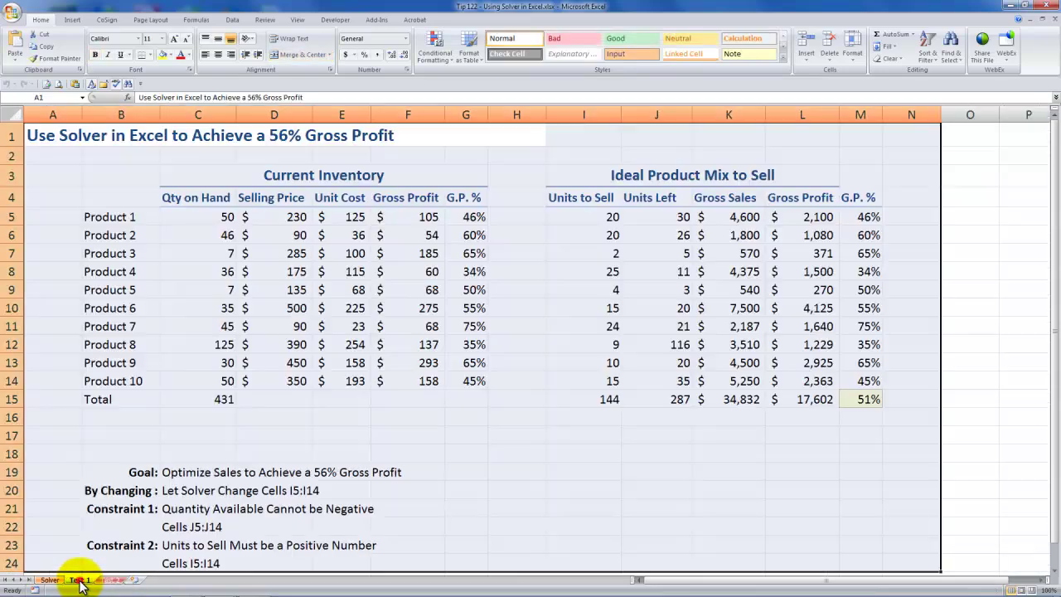
click(49, 580)
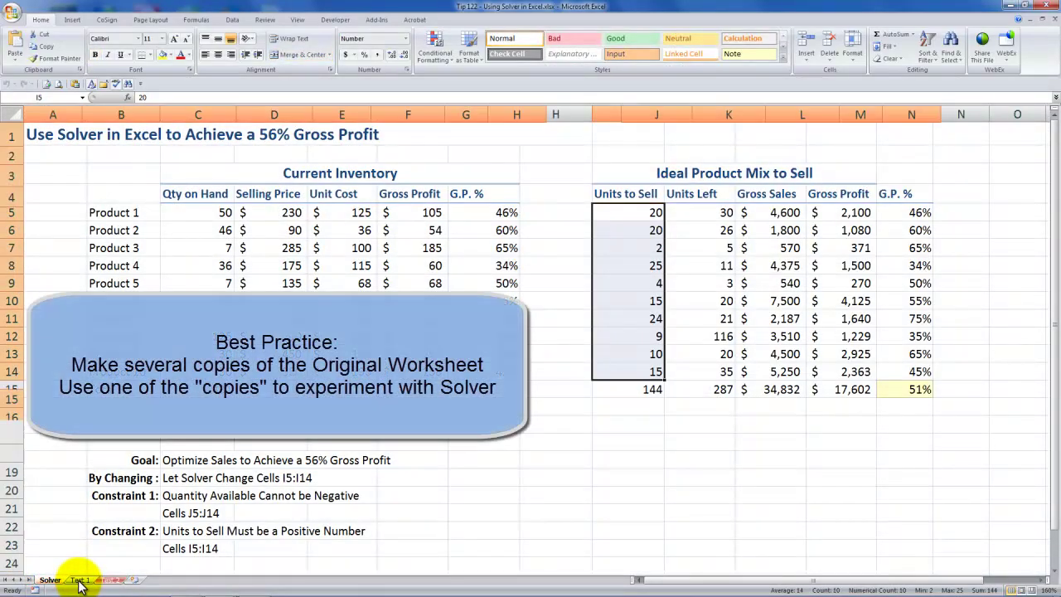
click(79, 581)
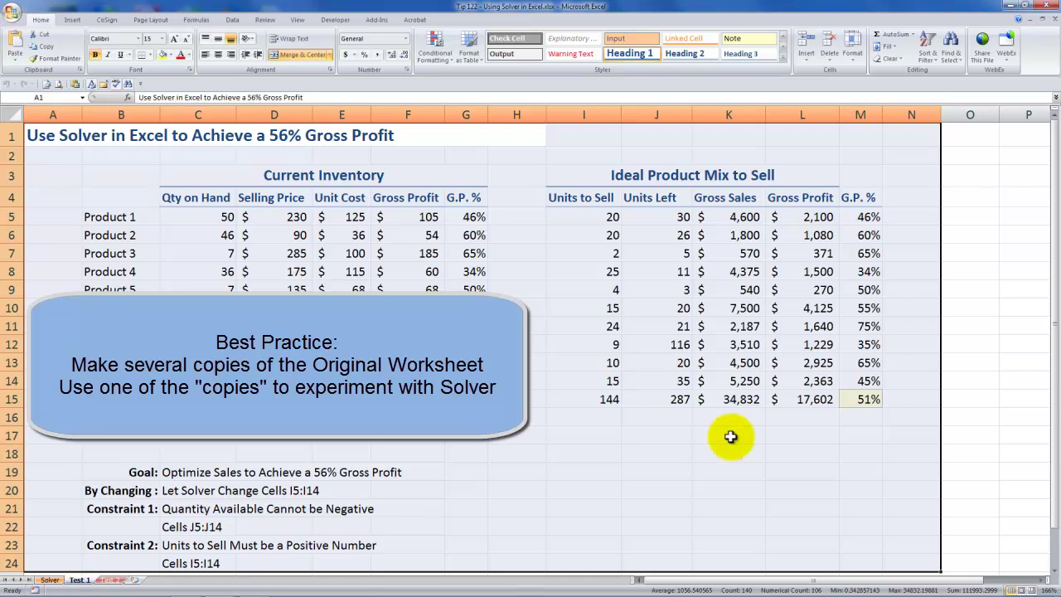
click(863, 399)
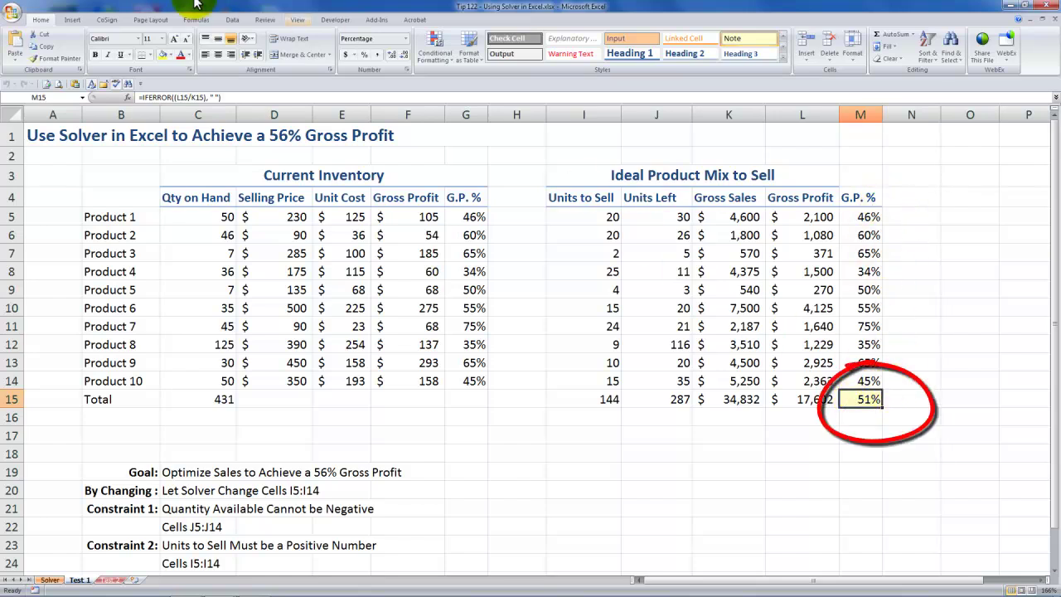
Open Solver and set the target cell to M15 with a target value of 56%
click(235, 19)
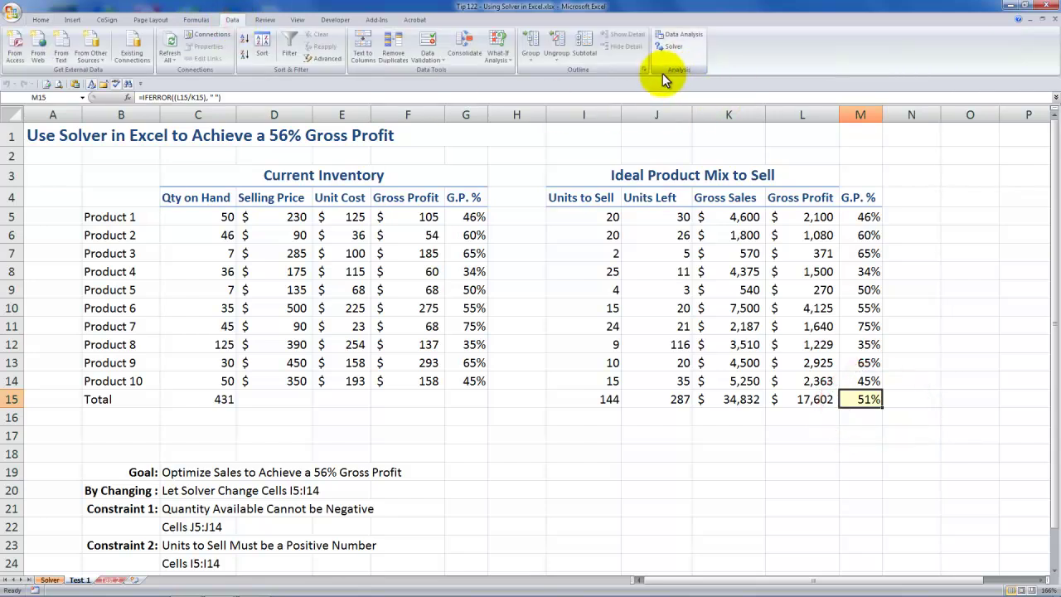
click(673, 48)
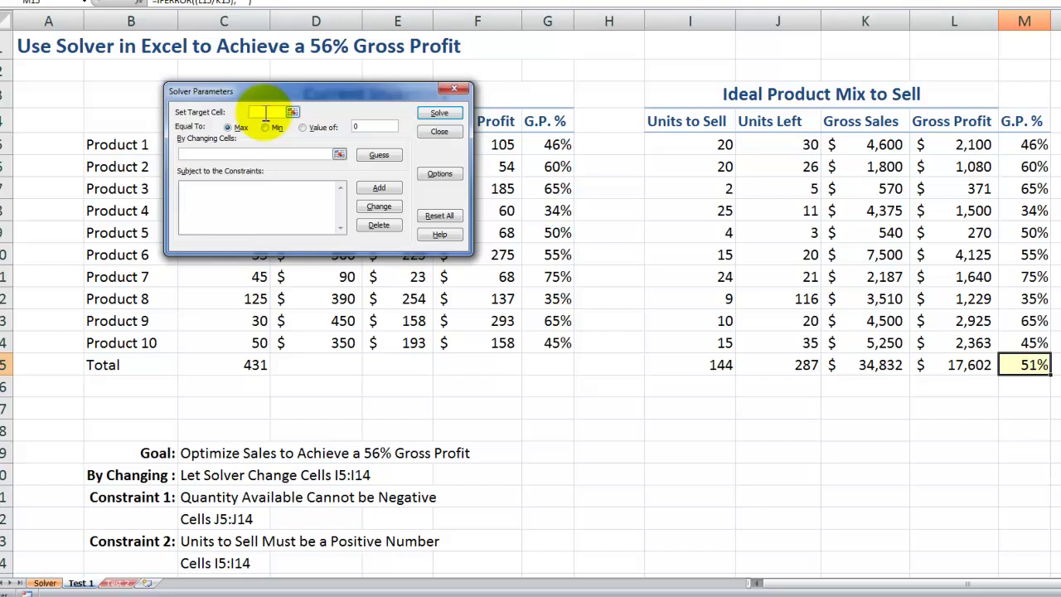
click(1036, 368)
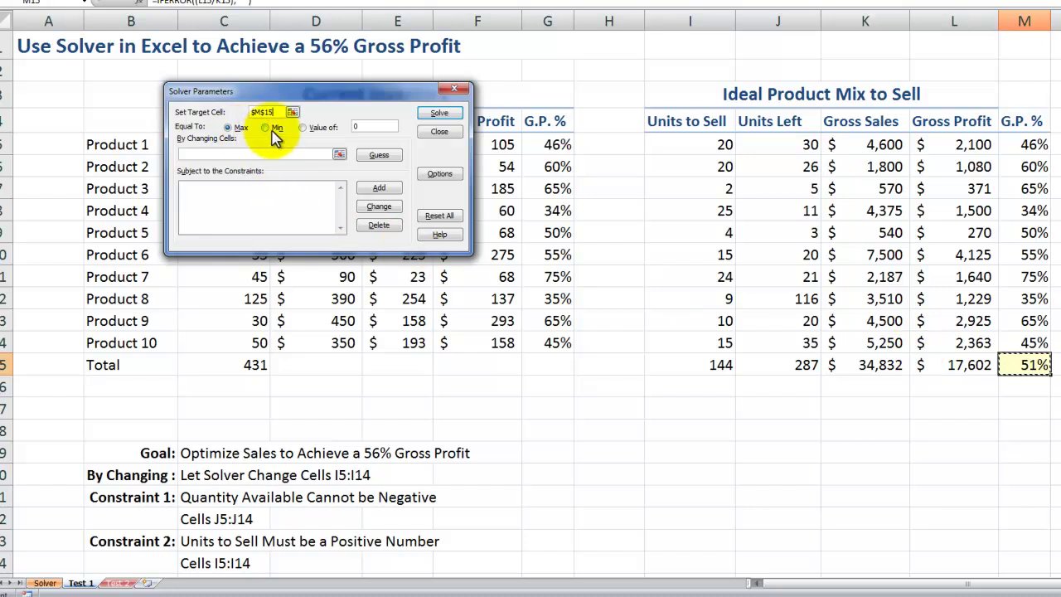
click(303, 127)
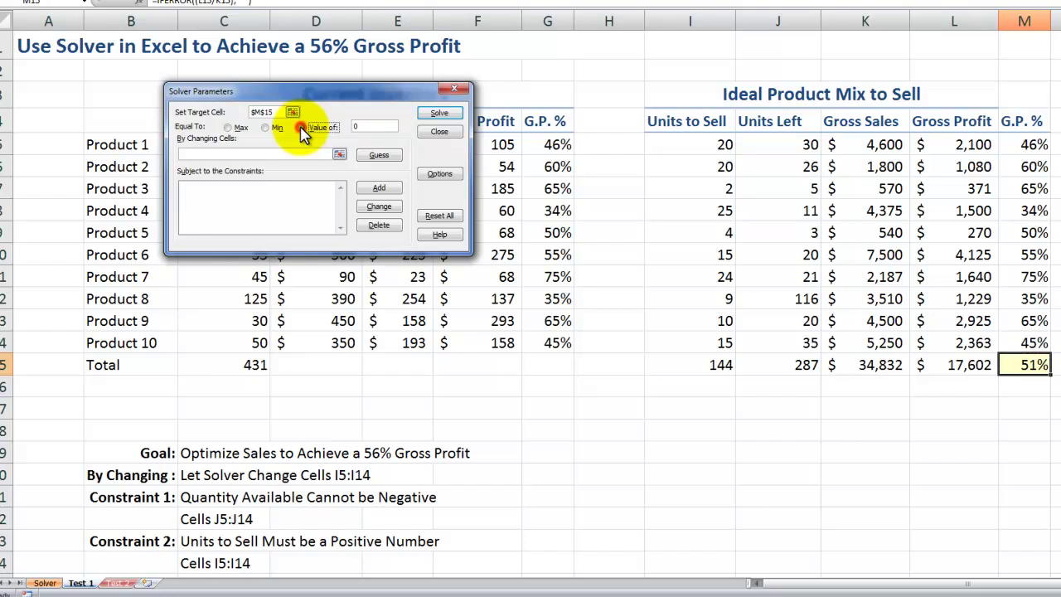
double_click(360, 126)
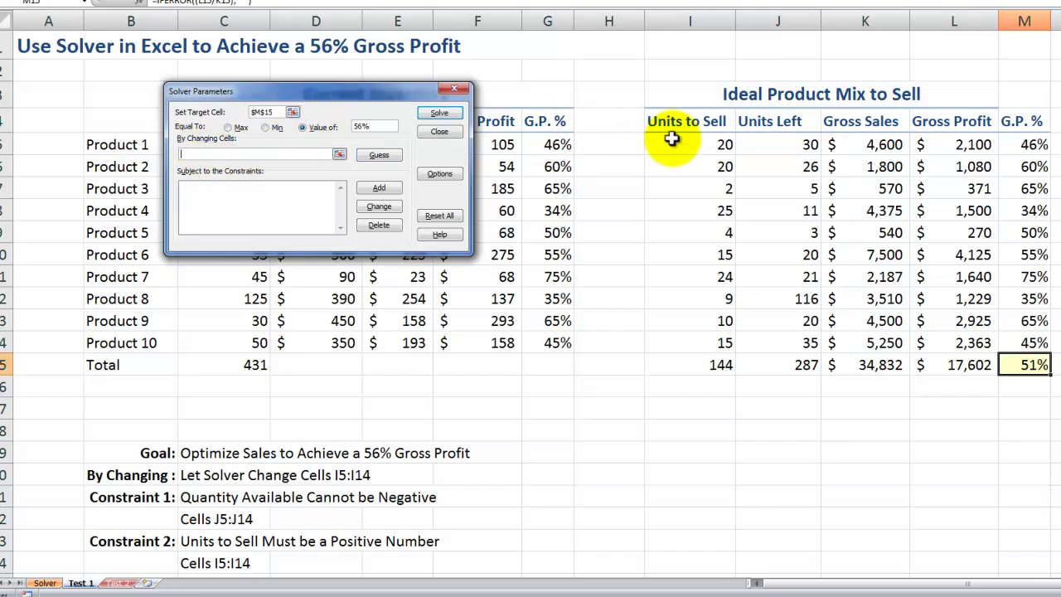
Set Solver's changing cells to the Units to Sell range I5:I14
click(700, 144)
drag(701, 144, 710, 342)
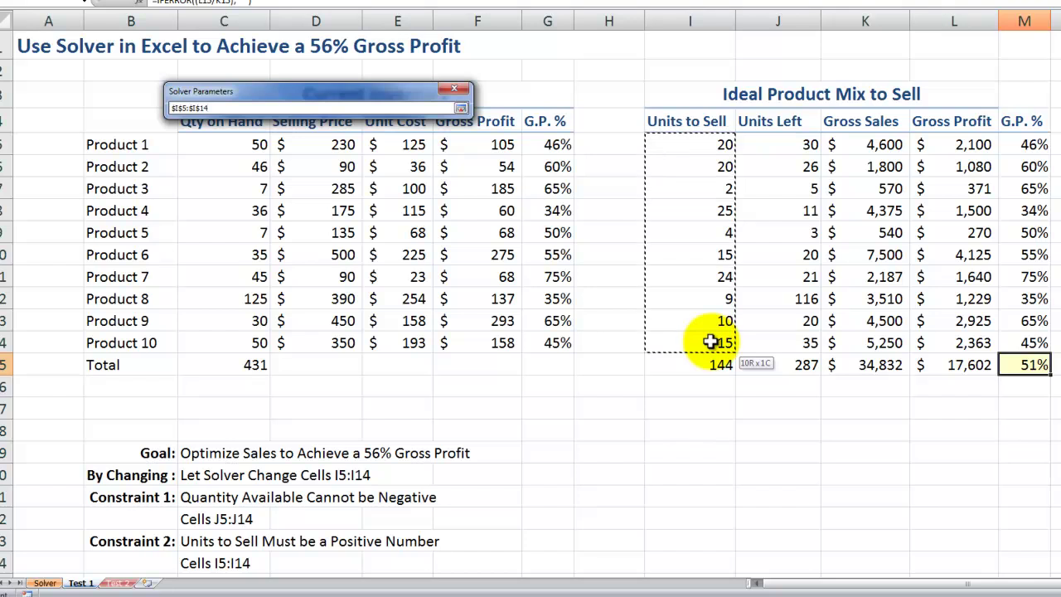
drag(711, 343, 710, 343)
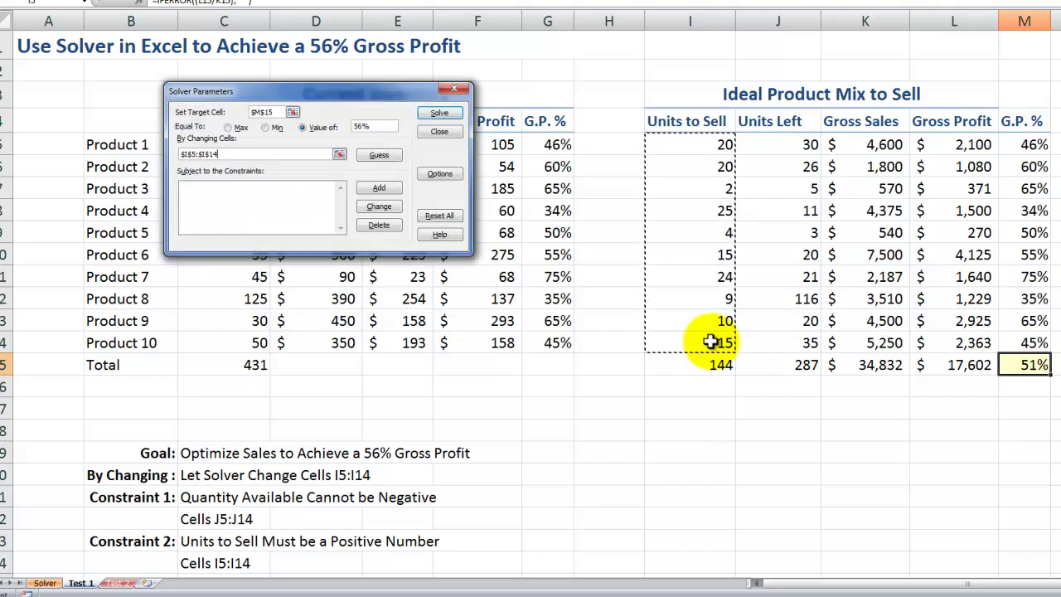
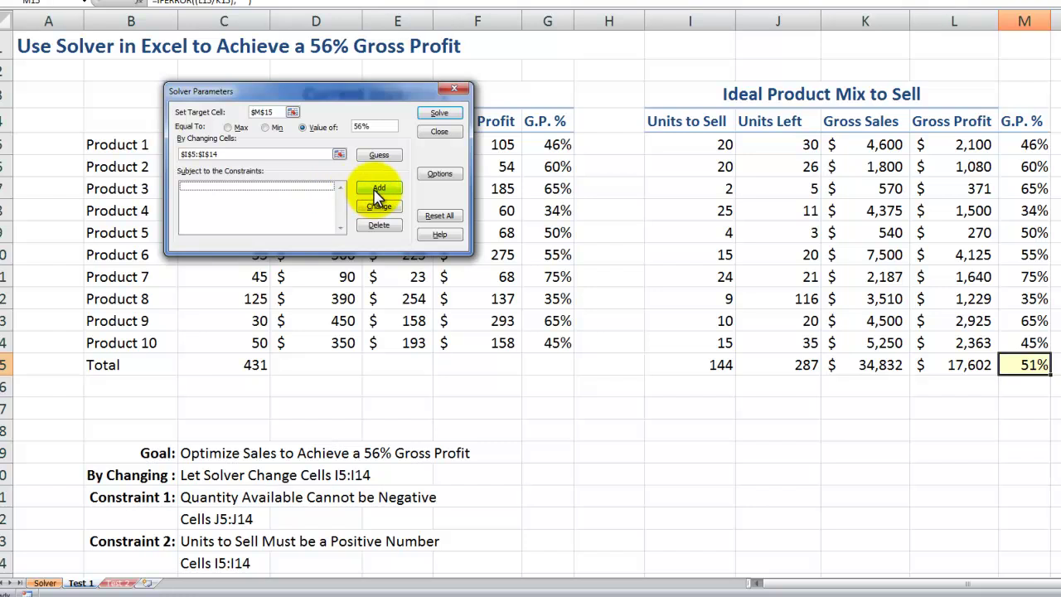
Add a Solver constraint requiring the Units Left range J5:J14 to be >= 0
click(377, 191)
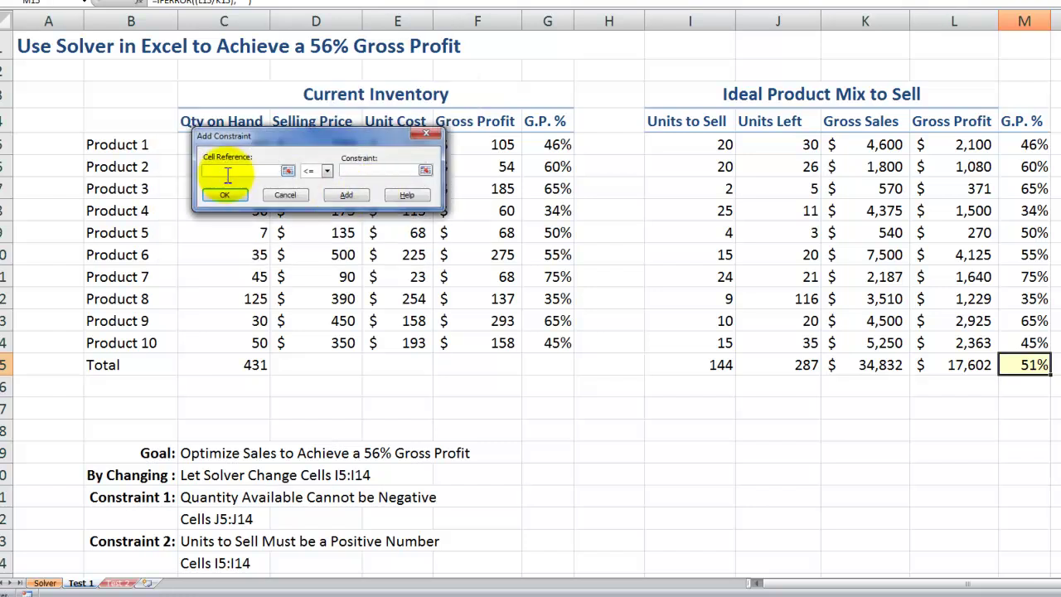
drag(796, 144, 767, 339)
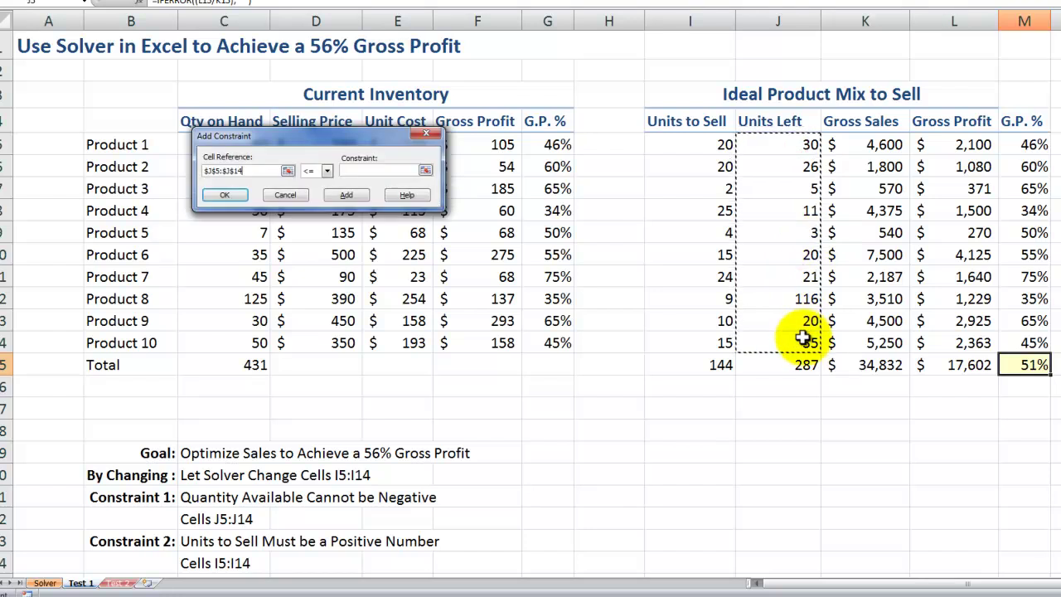
click(327, 171)
click(322, 199)
click(368, 169)
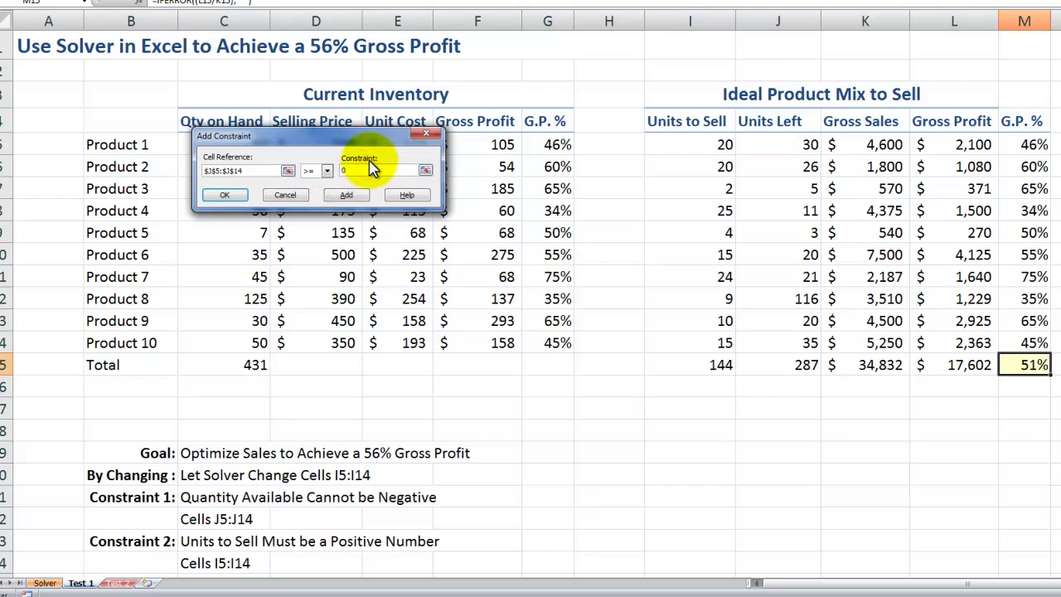
text(0)
click(346, 195)
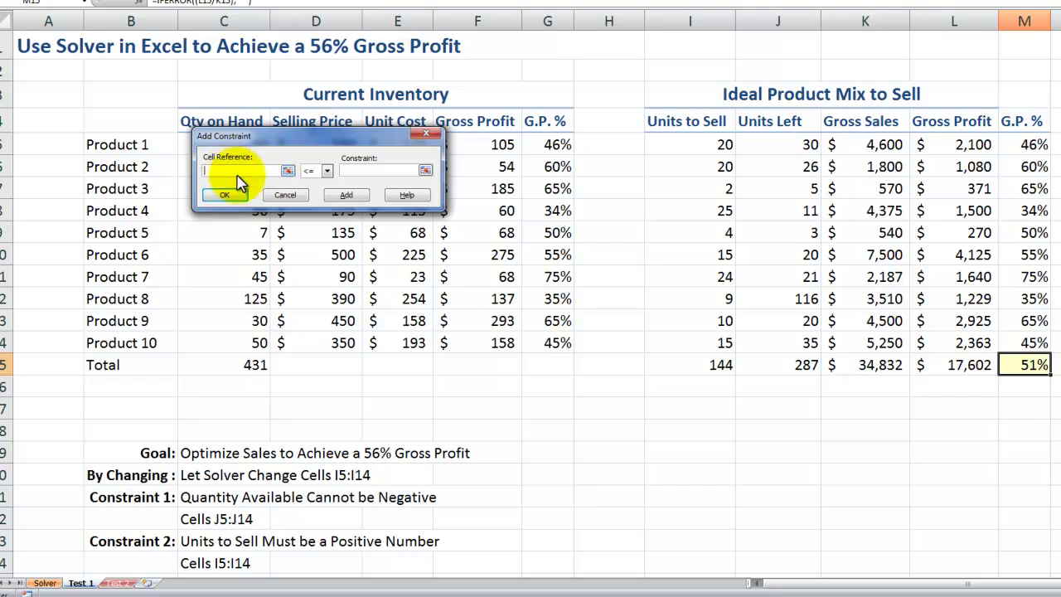
Add a second constraint requiring the Units to Sell range I5:I14 to be >= 0 and return to the Solver parameters
drag(685, 148, 705, 339)
click(327, 171)
click(323, 202)
click(361, 171)
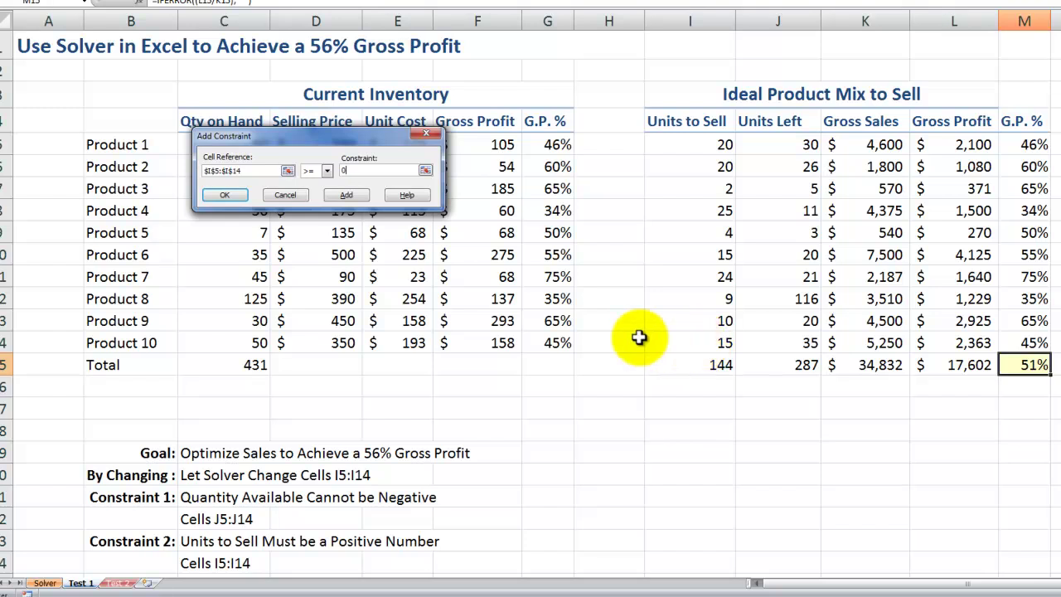
click(235, 199)
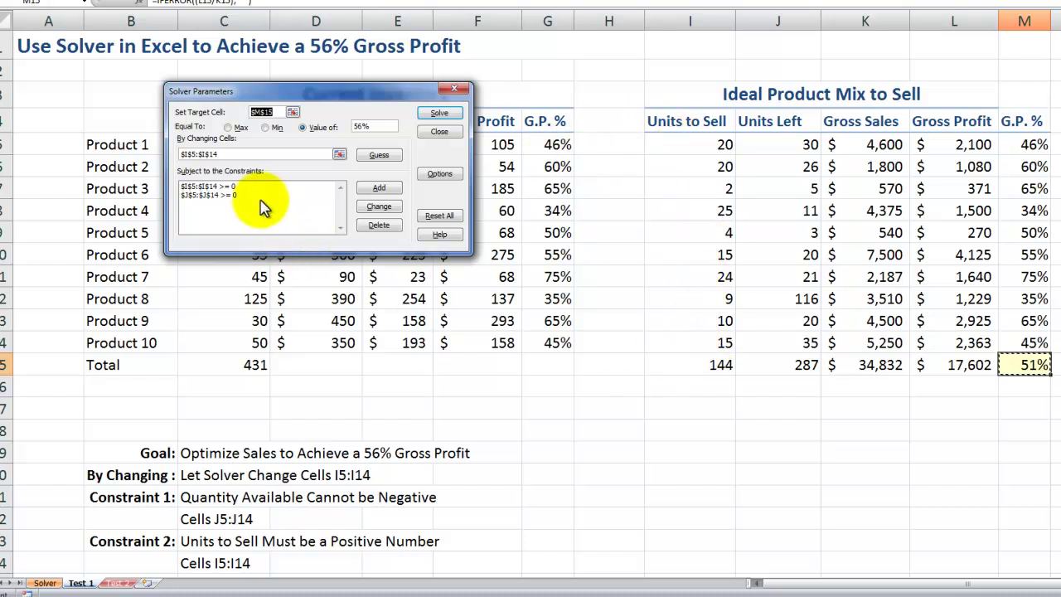
Solve the model, keep the Solver solution and generate an Answer report
click(440, 116)
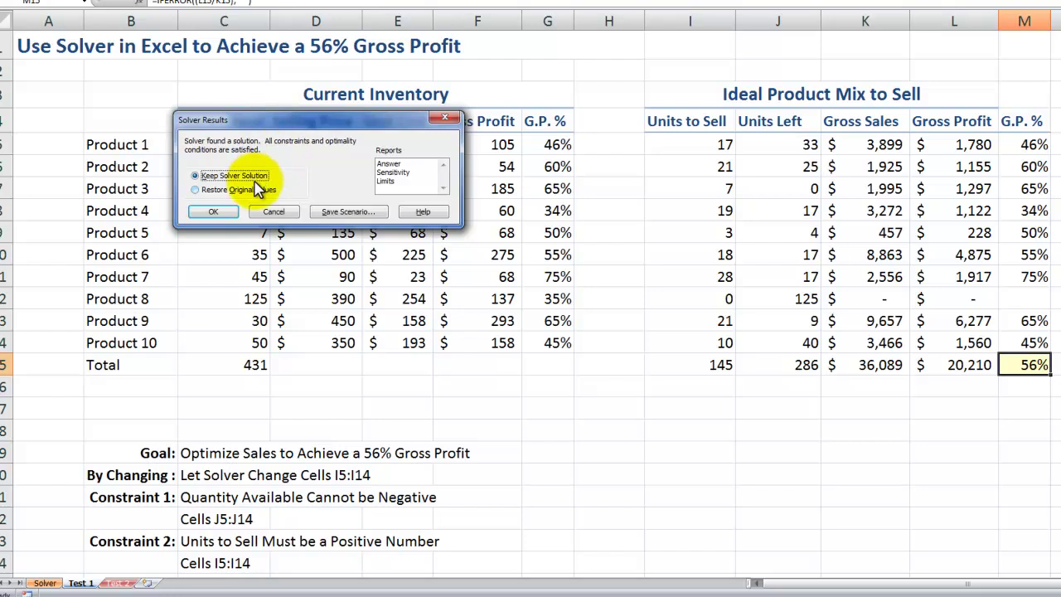
click(401, 165)
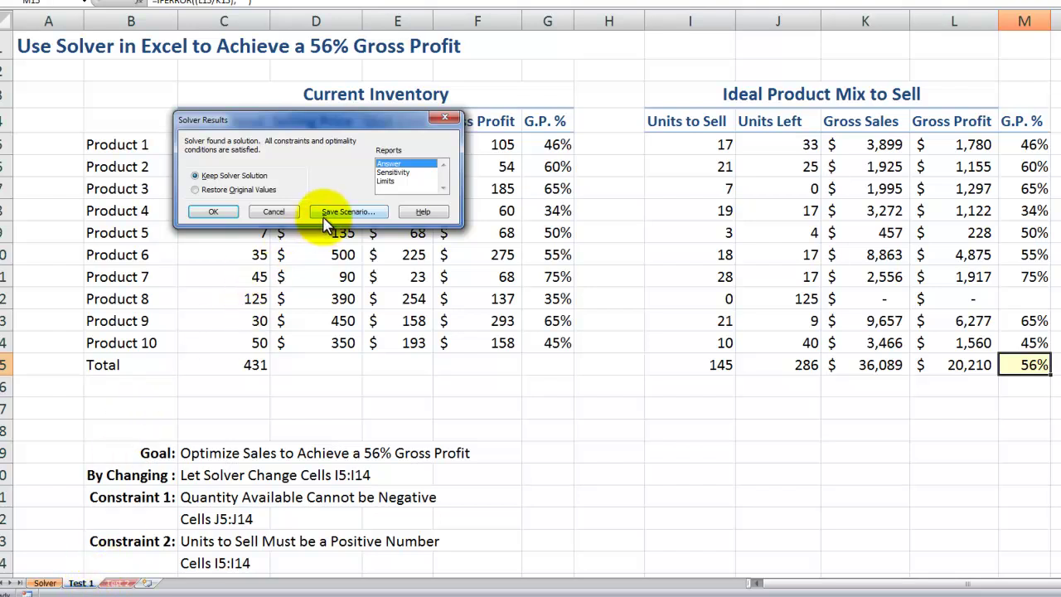
click(223, 214)
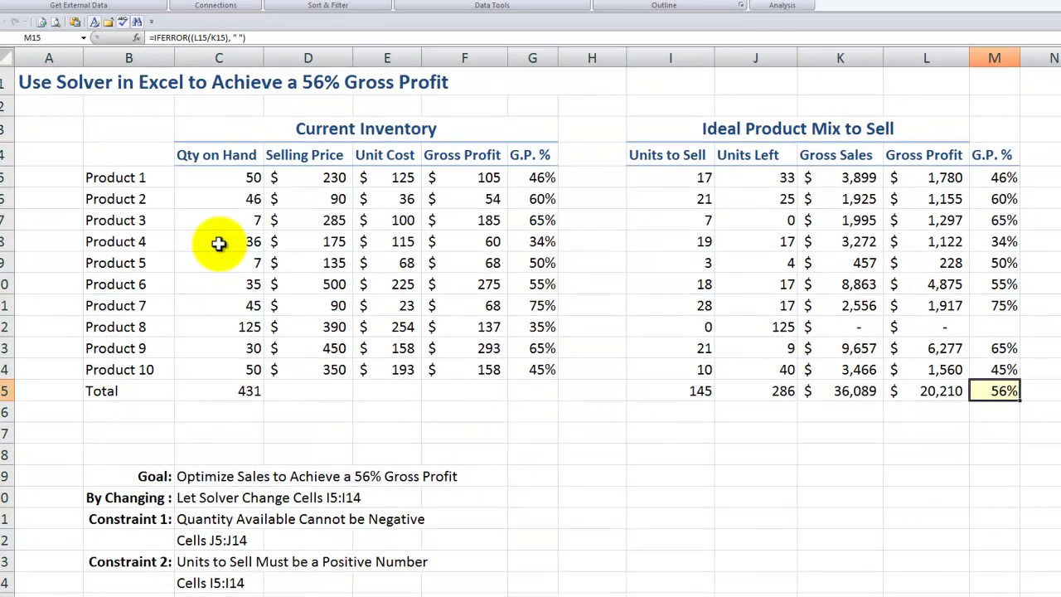
Inspect the total G.P. % formula in M15 and compare the result with the sheet title and the goal in C19
double_click(995, 393)
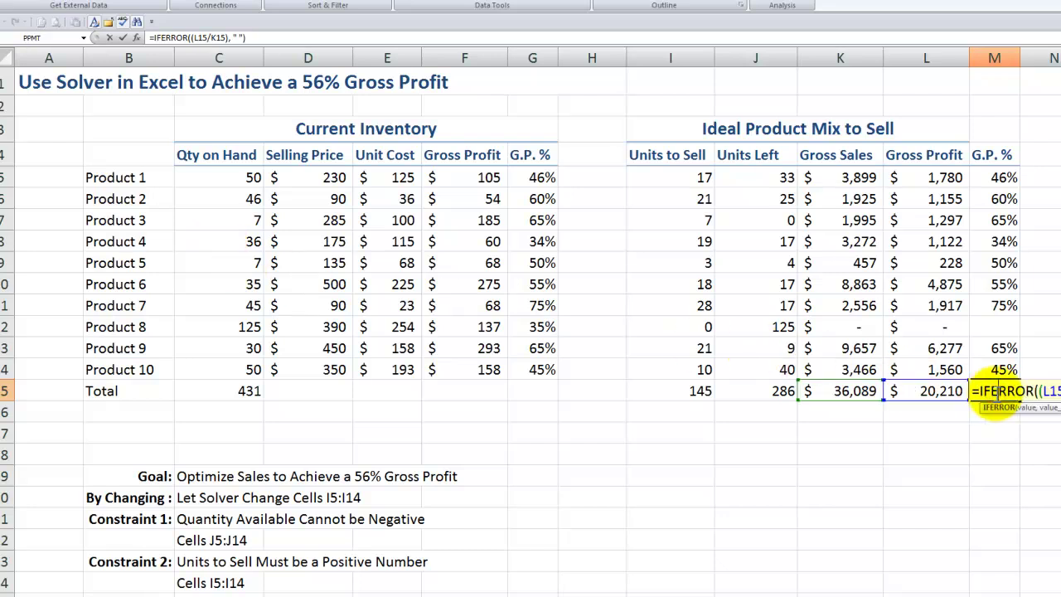
key(Escape)
click(348, 82)
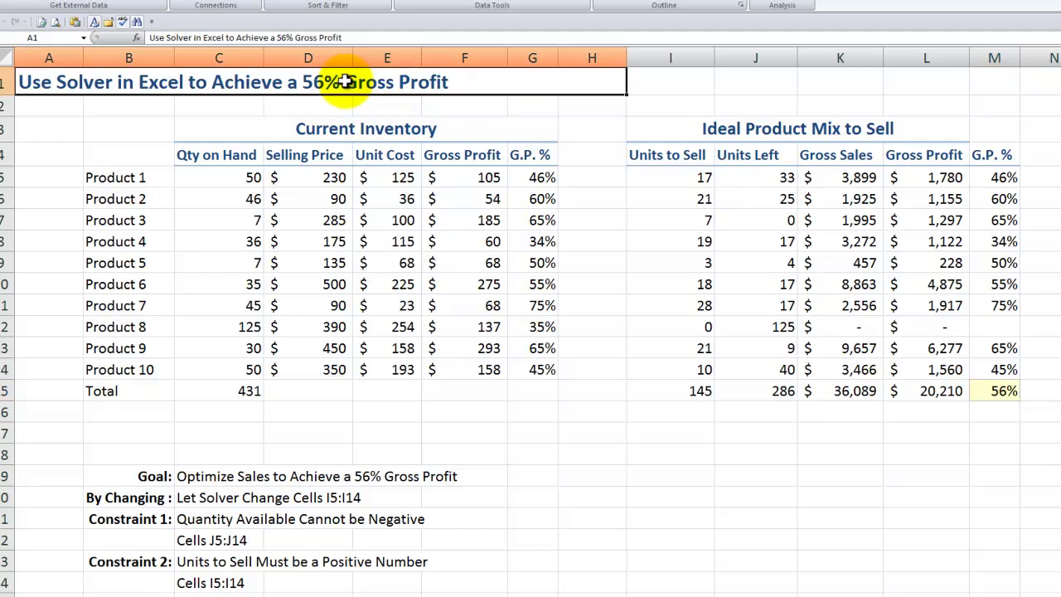
click(261, 479)
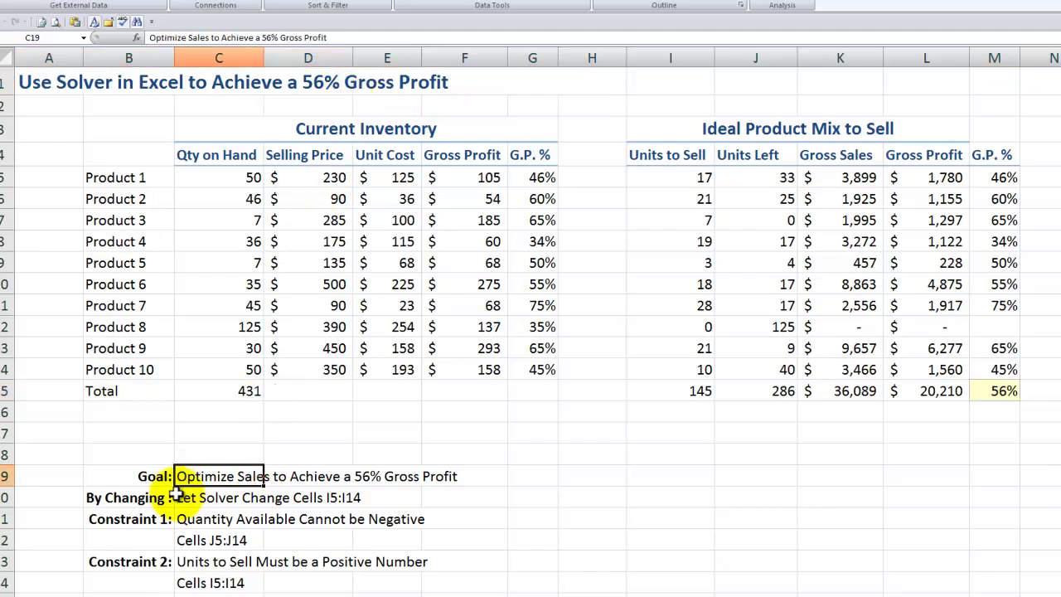
Check the solved Units to Sell I5:I14 and Units Left J5:J14 against the changing-cell note and the constraints
click(210, 497)
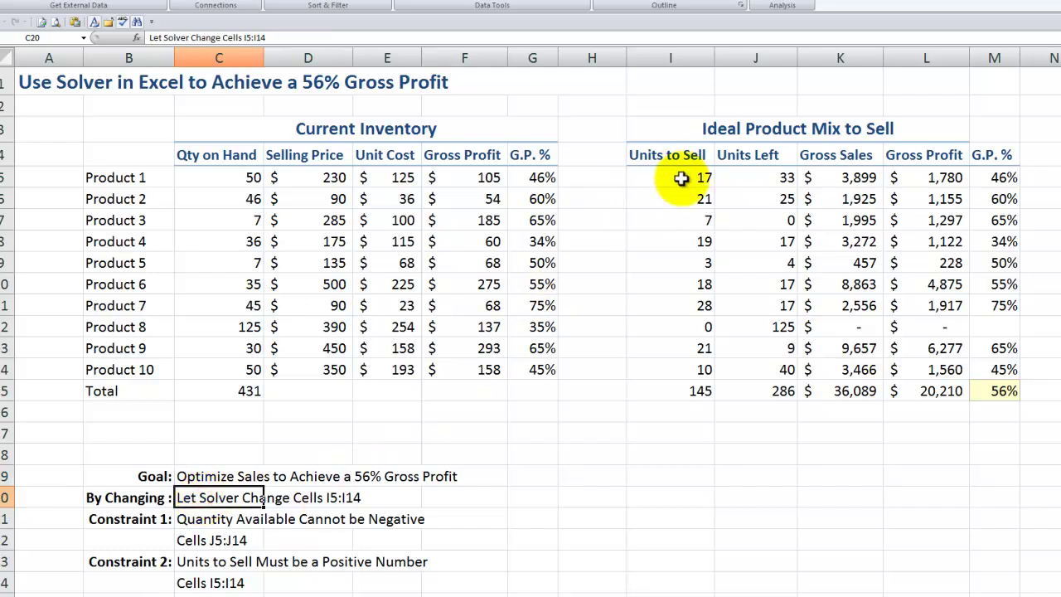
drag(682, 178, 678, 365)
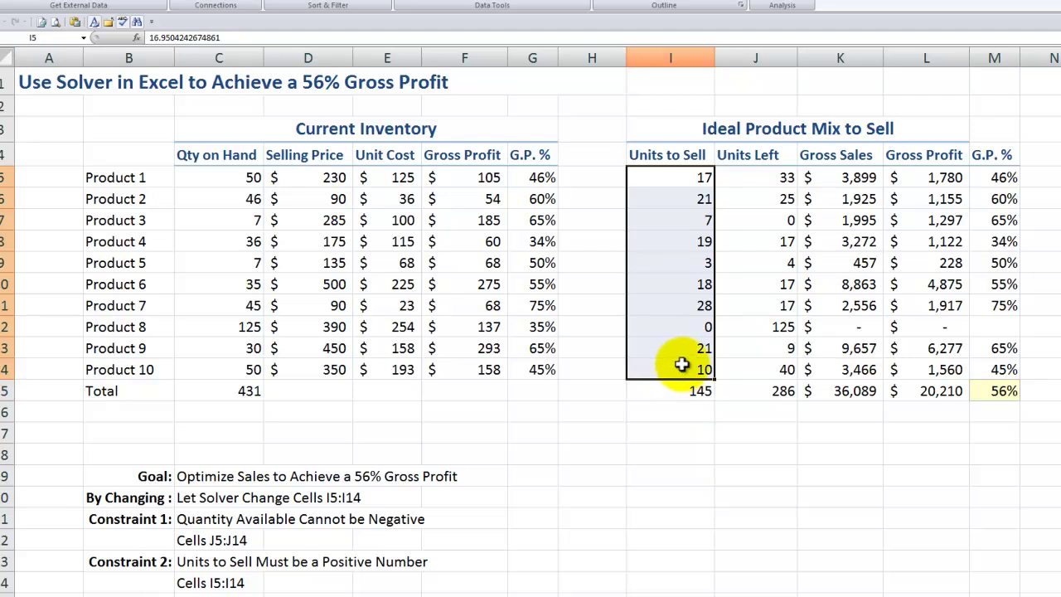
click(208, 521)
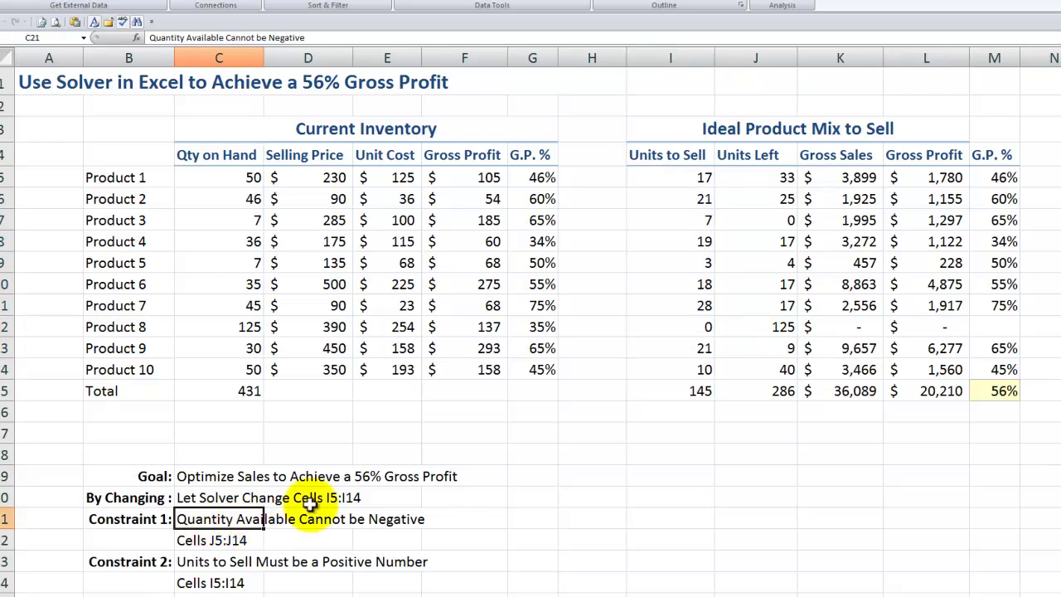
drag(772, 177, 778, 363)
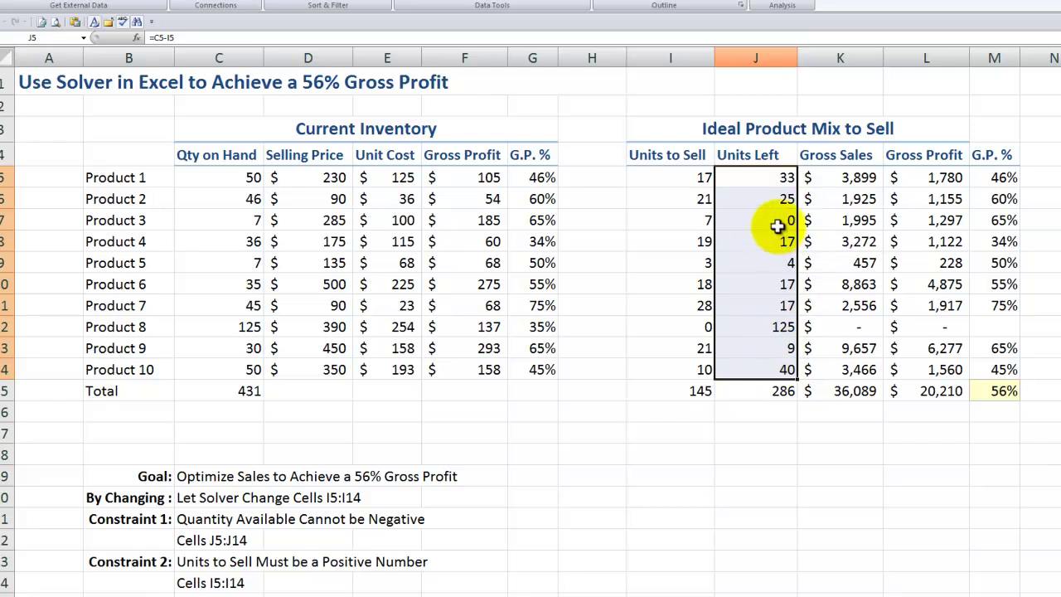
click(682, 177)
drag(682, 178, 666, 370)
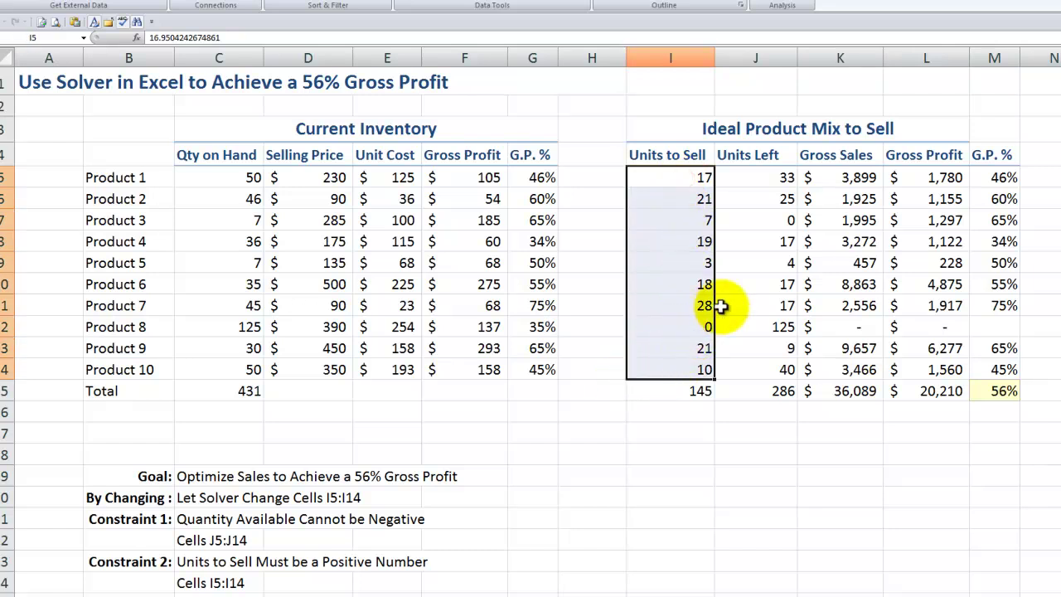
Switch to the Answer Report 1 sheet and compare original and final values for the target cell and Product 1's Units to Sell
click(100, 589)
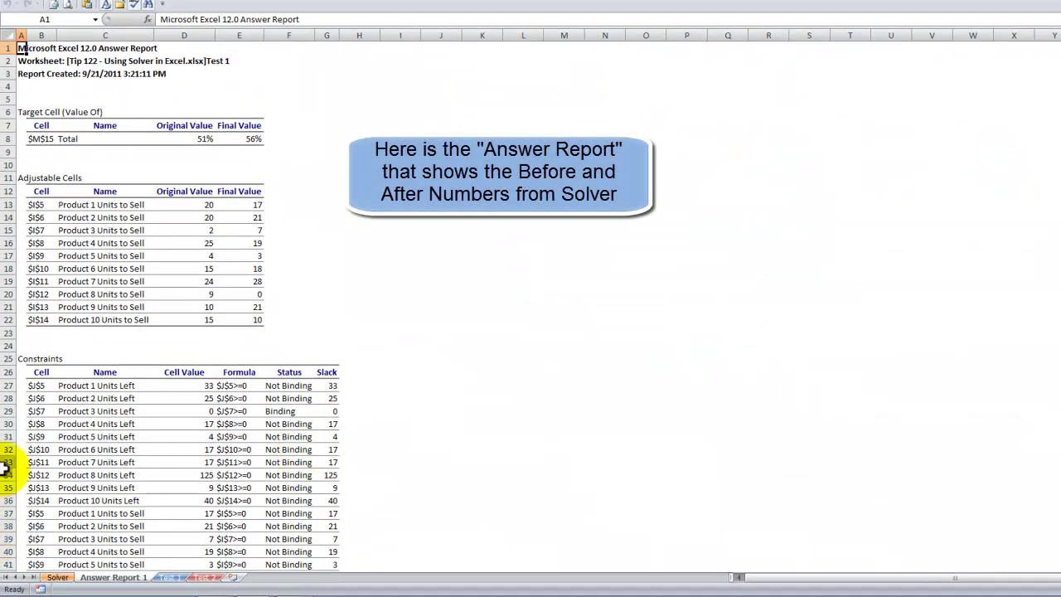
click(184, 139)
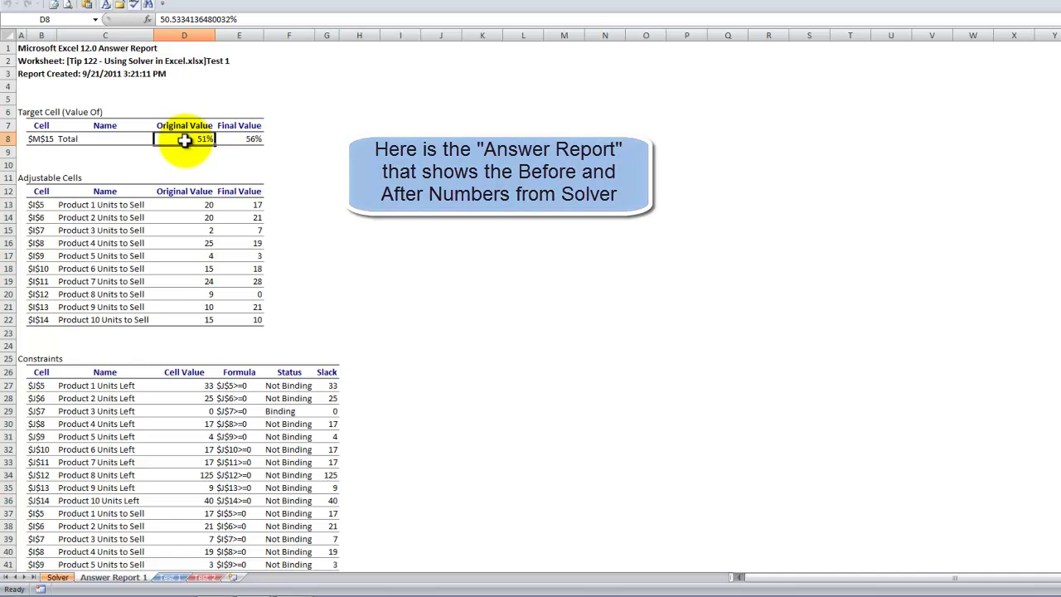
click(241, 139)
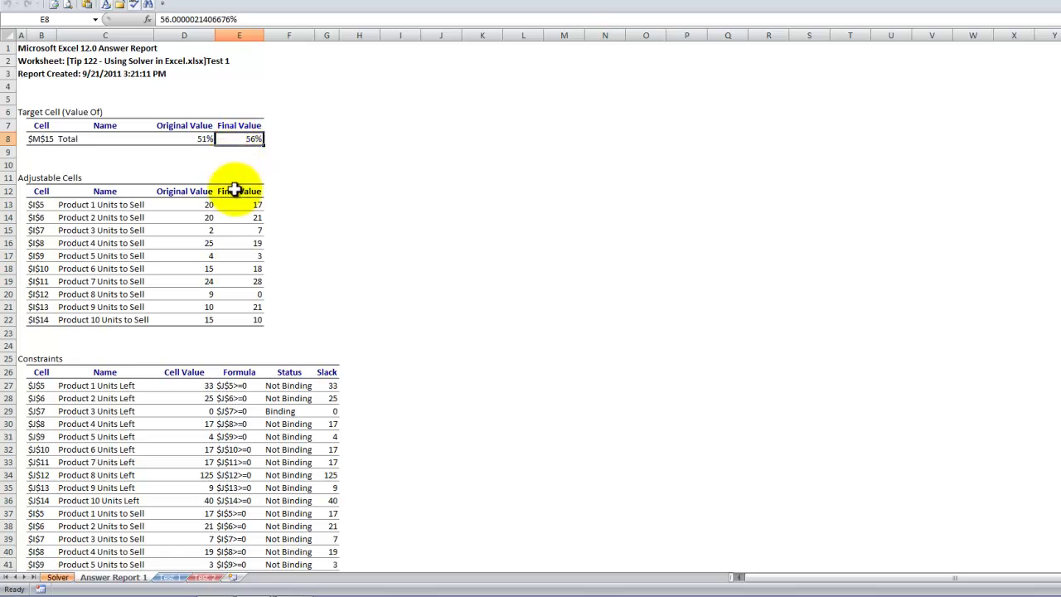
click(73, 178)
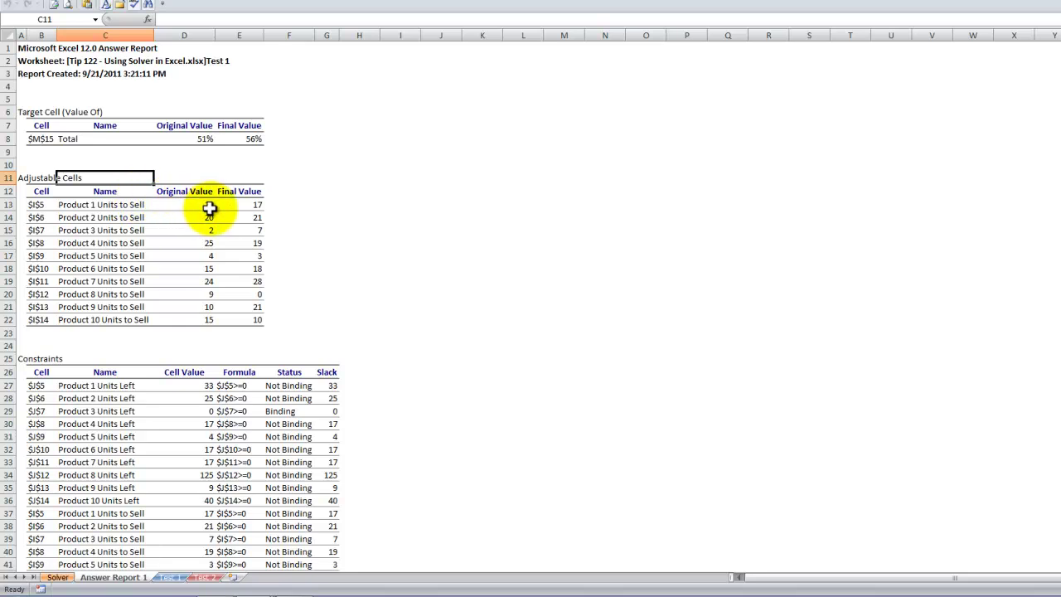
click(208, 207)
click(252, 206)
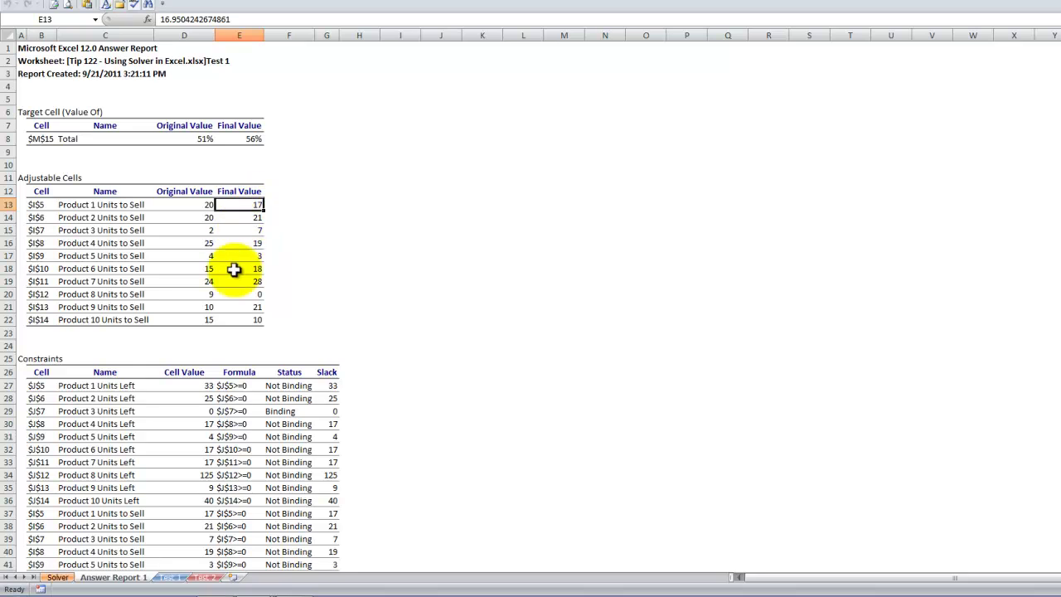
Examine the report's Constraints section, checking the Binding and Not Binding statuses for each product
click(36, 359)
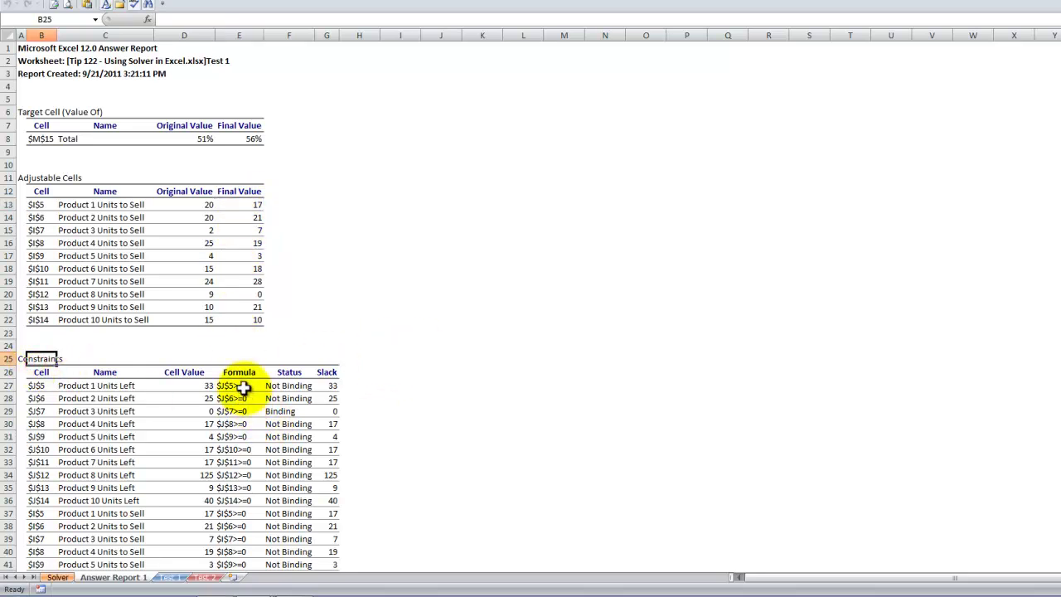
click(288, 412)
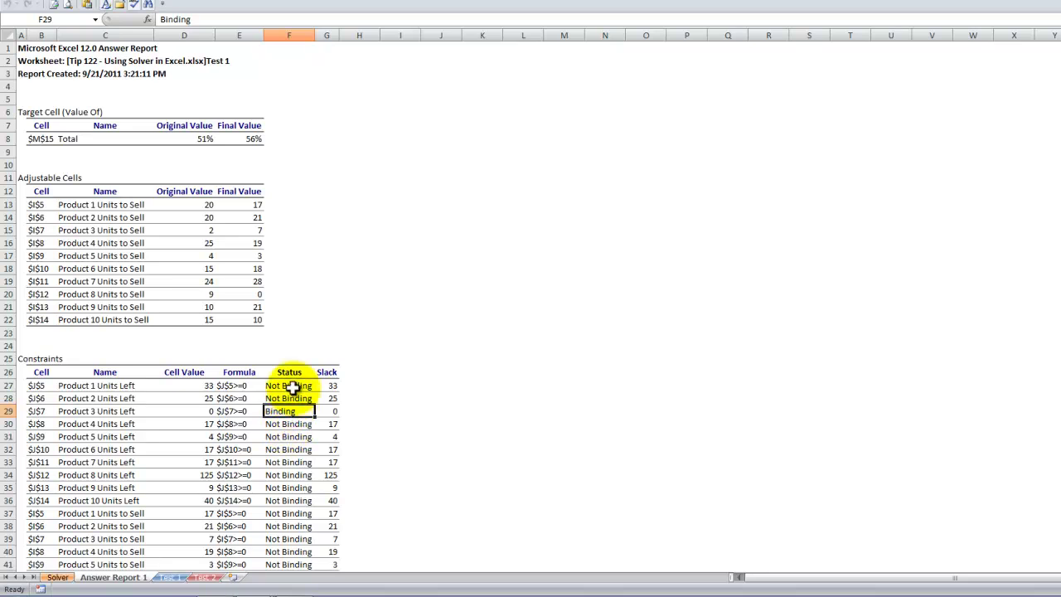
click(291, 387)
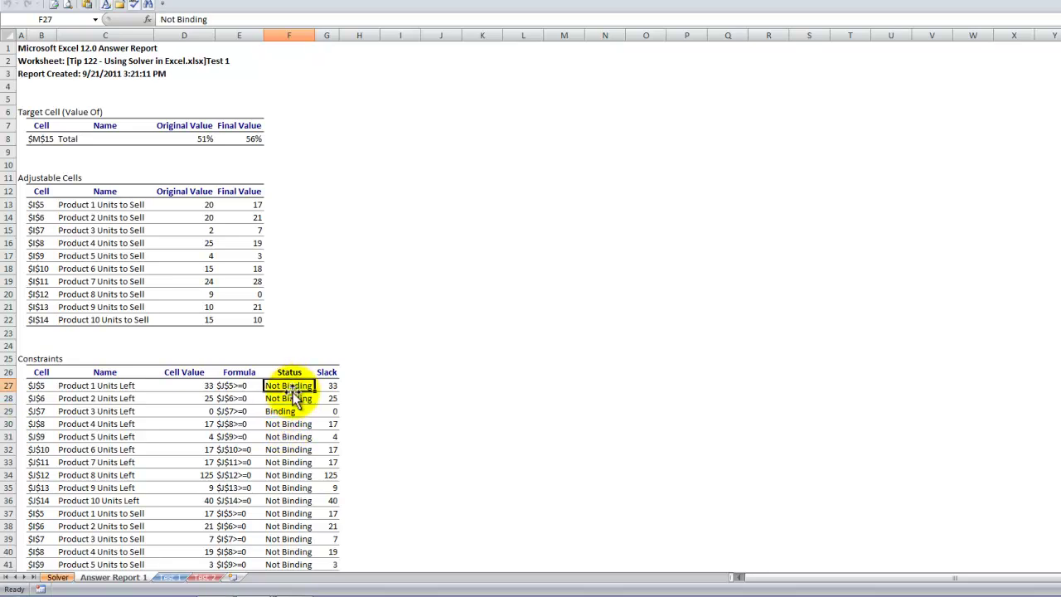
scroll(292, 398, down, 2)
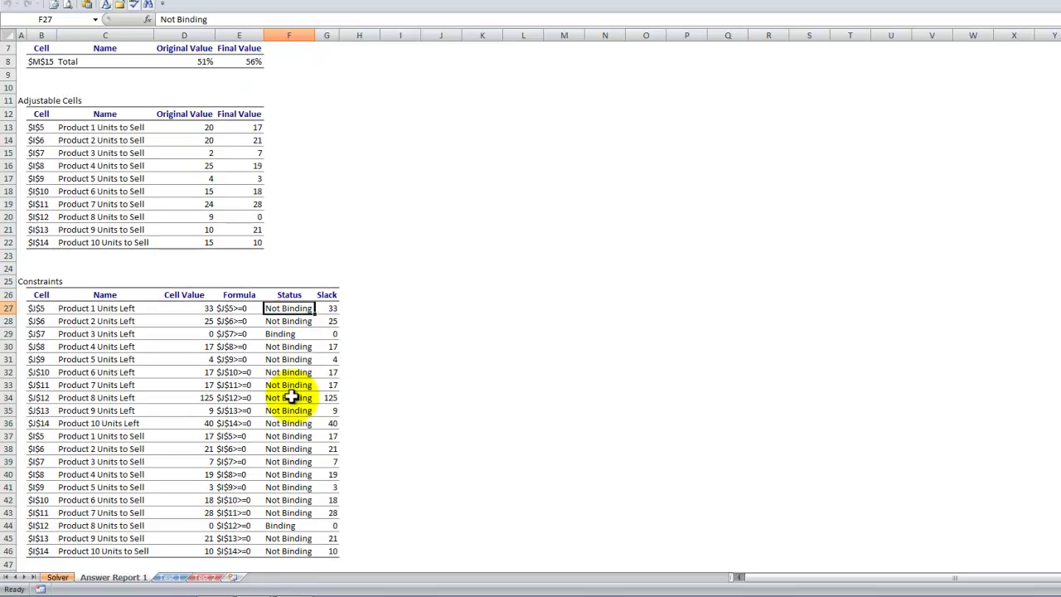
scroll(292, 398, down, 1)
scroll(292, 398, up, 2)
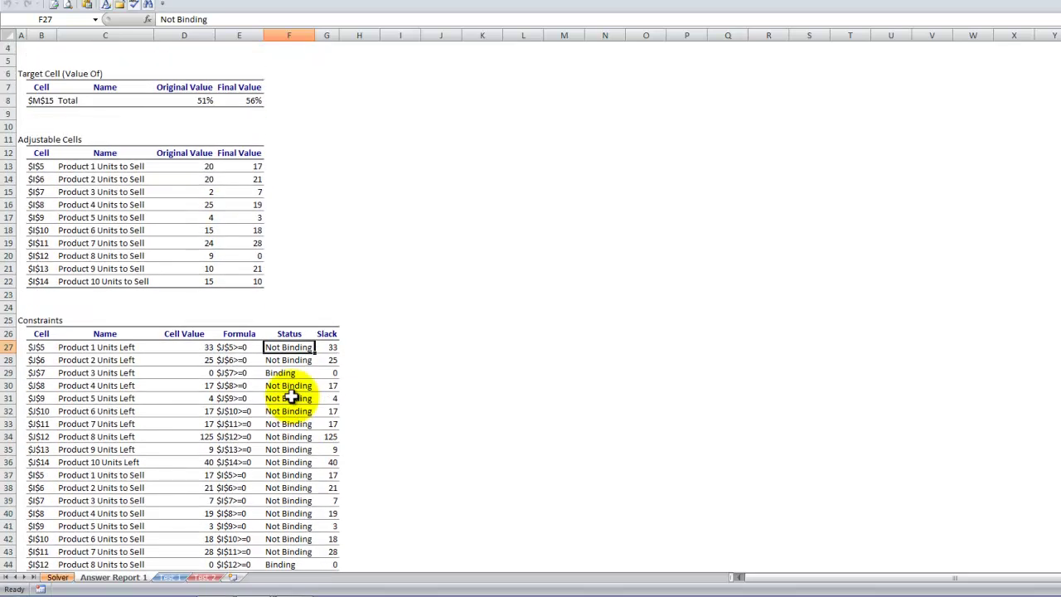
Switch to the Open - Close for Tip 122.xlsx workbook, review the Solver steps diagram and locate the Solver command among the data tools
mouse_move(174, 585)
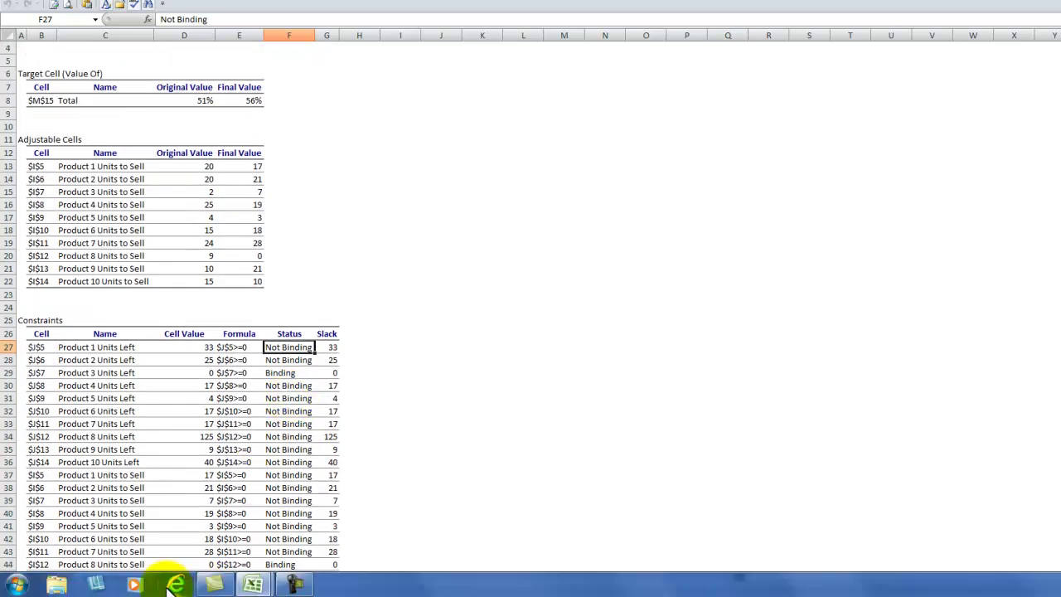
click(254, 585)
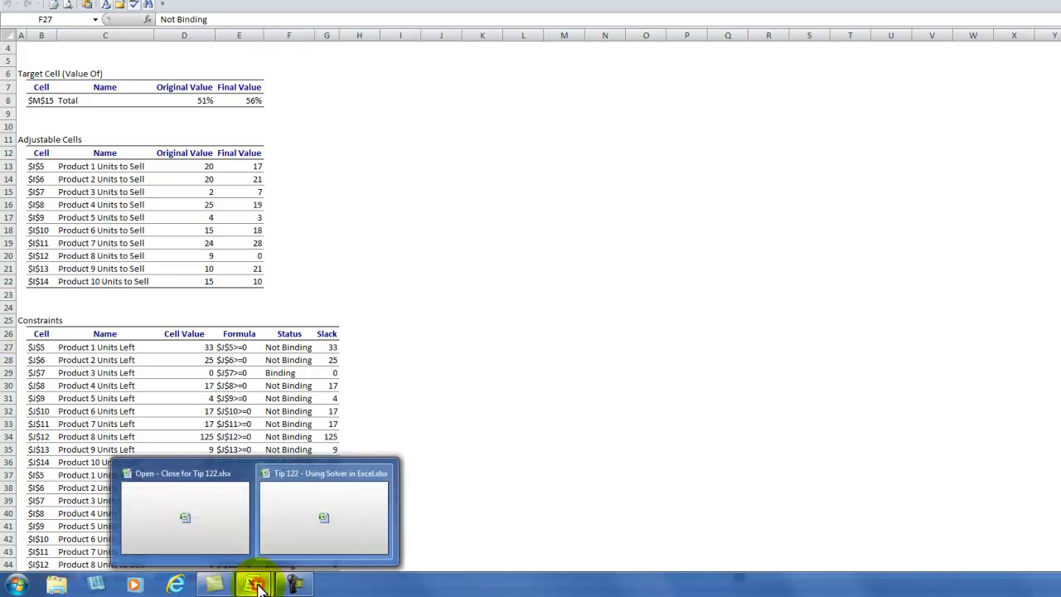
click(190, 472)
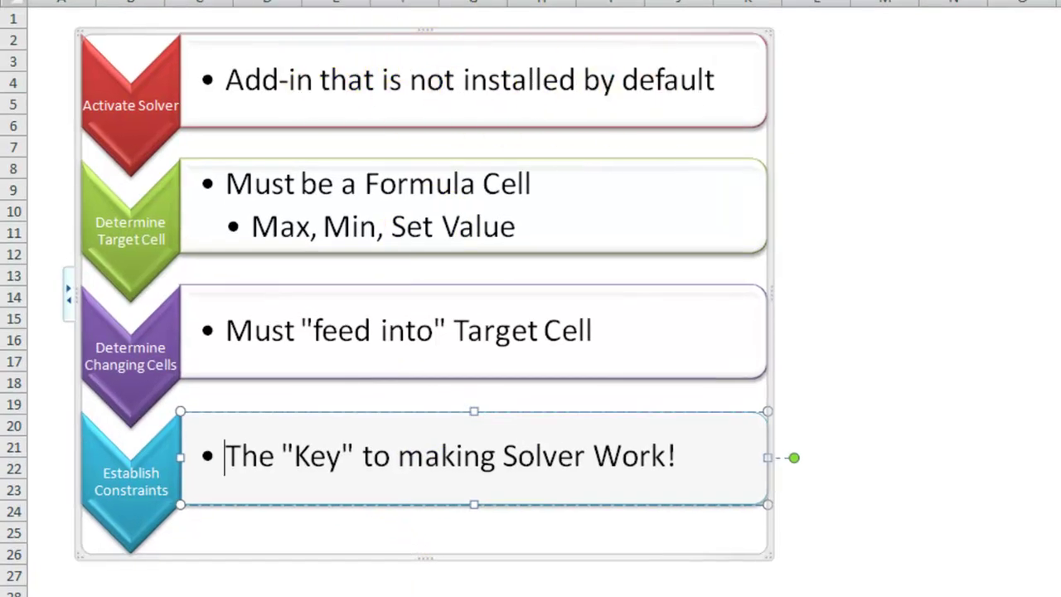
click(310, 14)
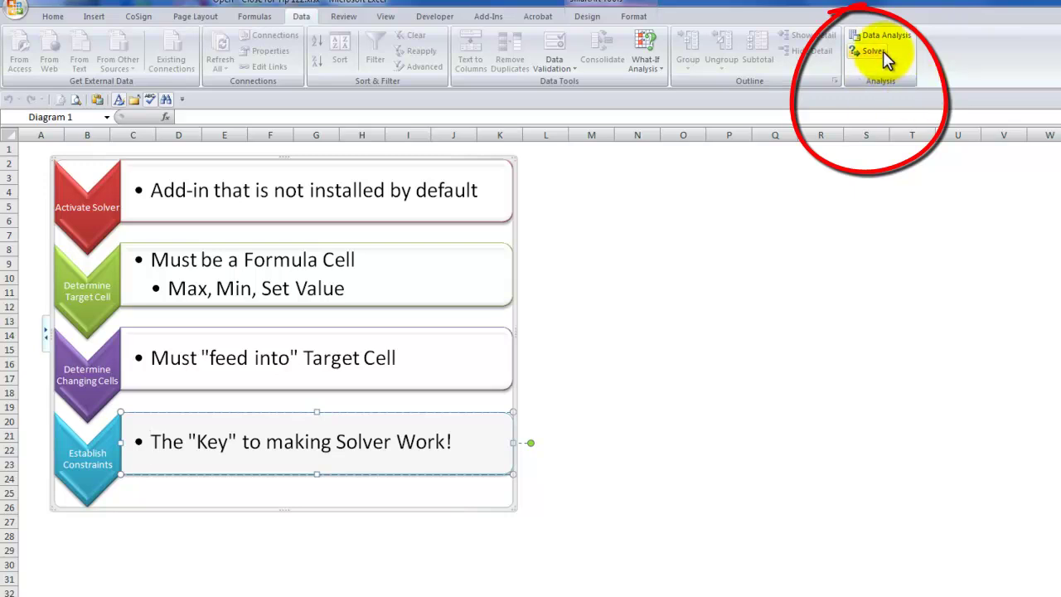
Check in the Excel options that the Solver Add-in is enabled among the available Excel add-ins, and accept the add-in list
click(17, 10)
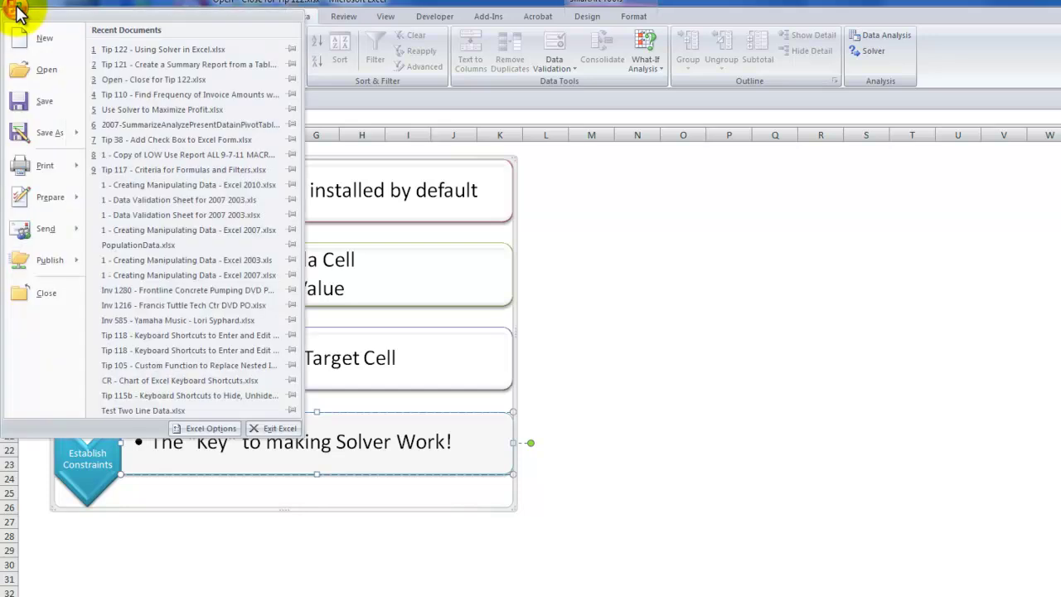
click(200, 430)
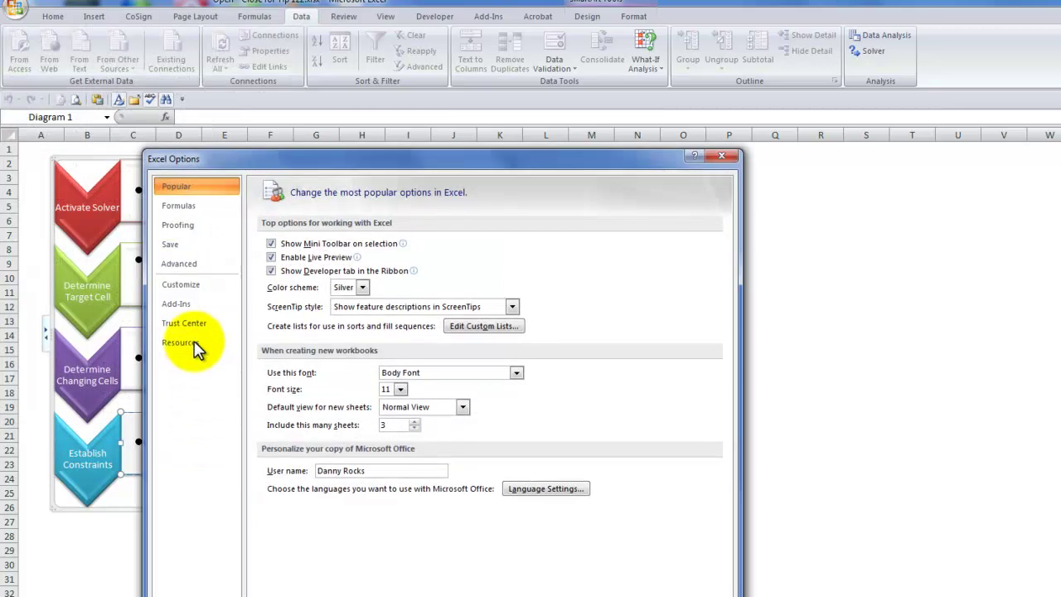
click(181, 305)
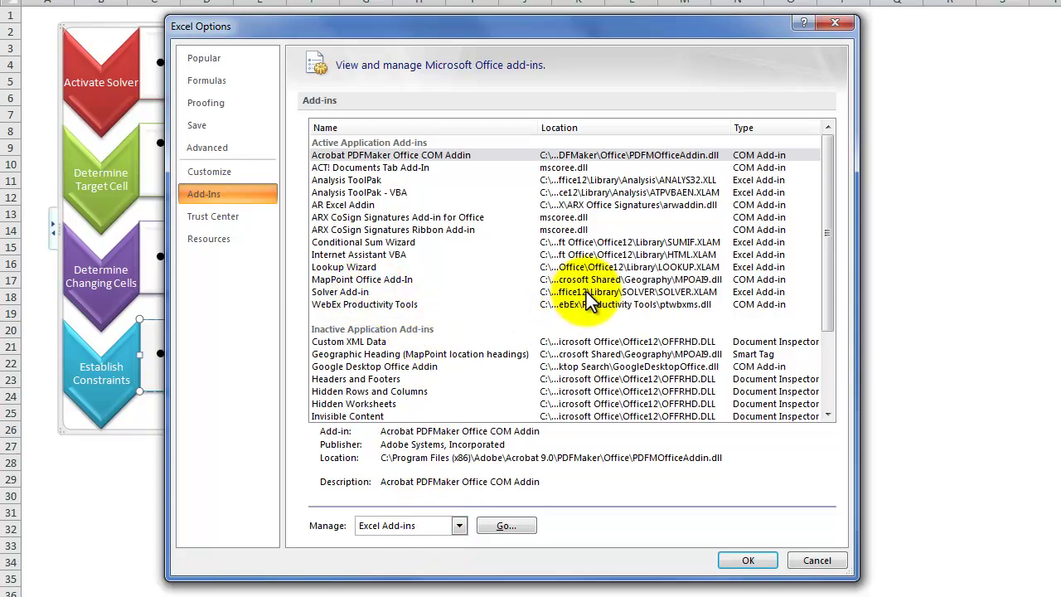
click(506, 527)
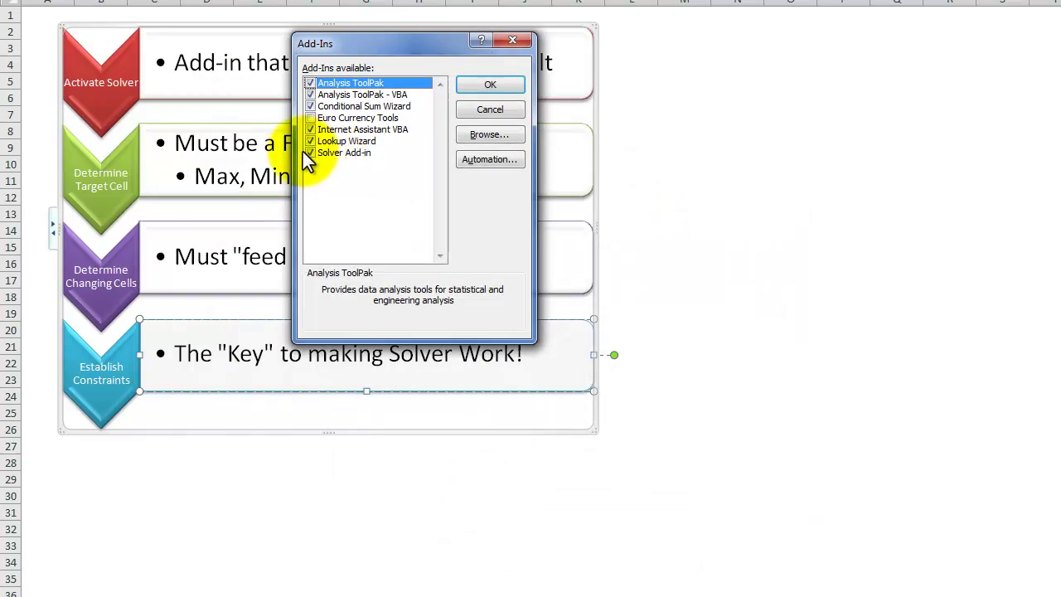
click(489, 86)
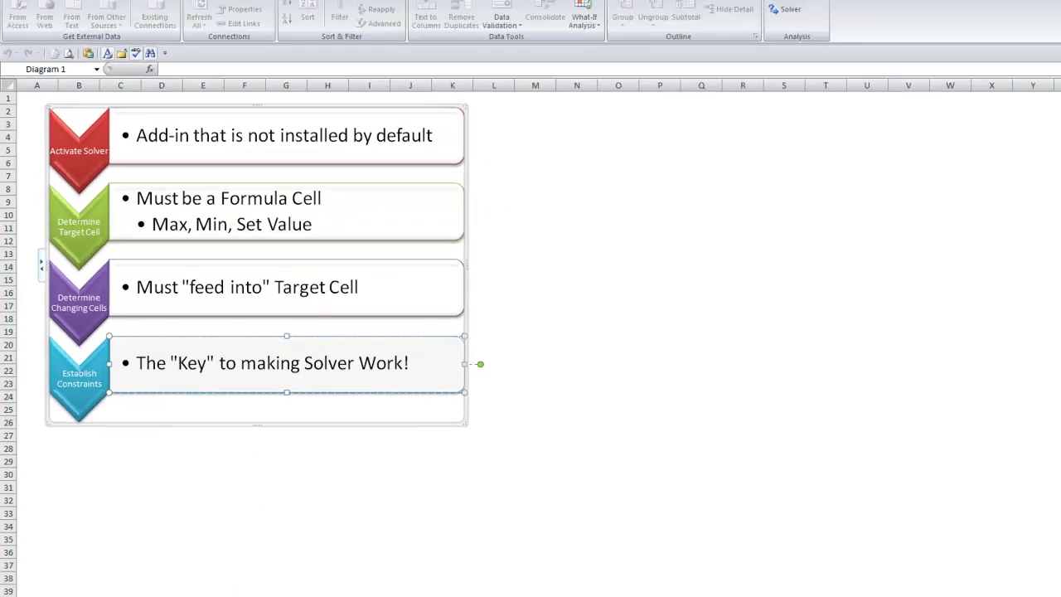
Return to the Test 1 sheet of the Tip 122 workbook and inspect the target formula in M15 and the changing cells I5:I14
click(234, 596)
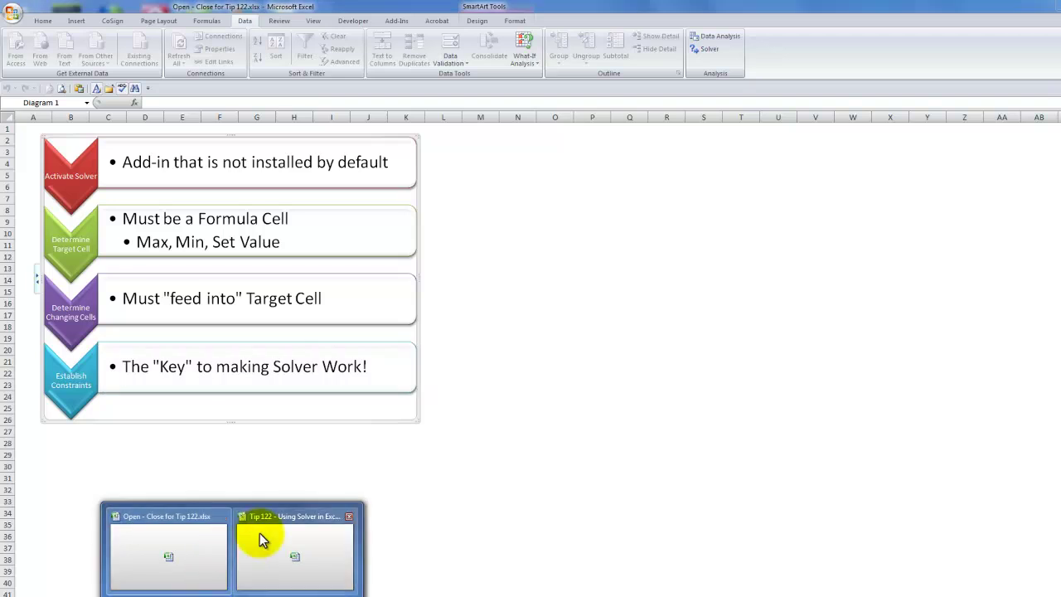
click(281, 516)
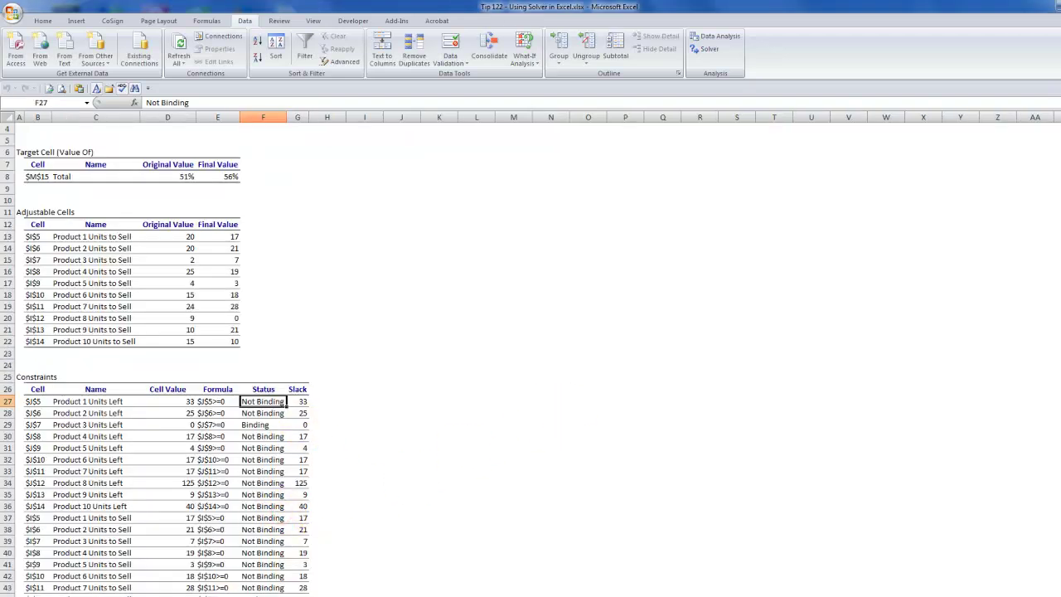
click(143, 594)
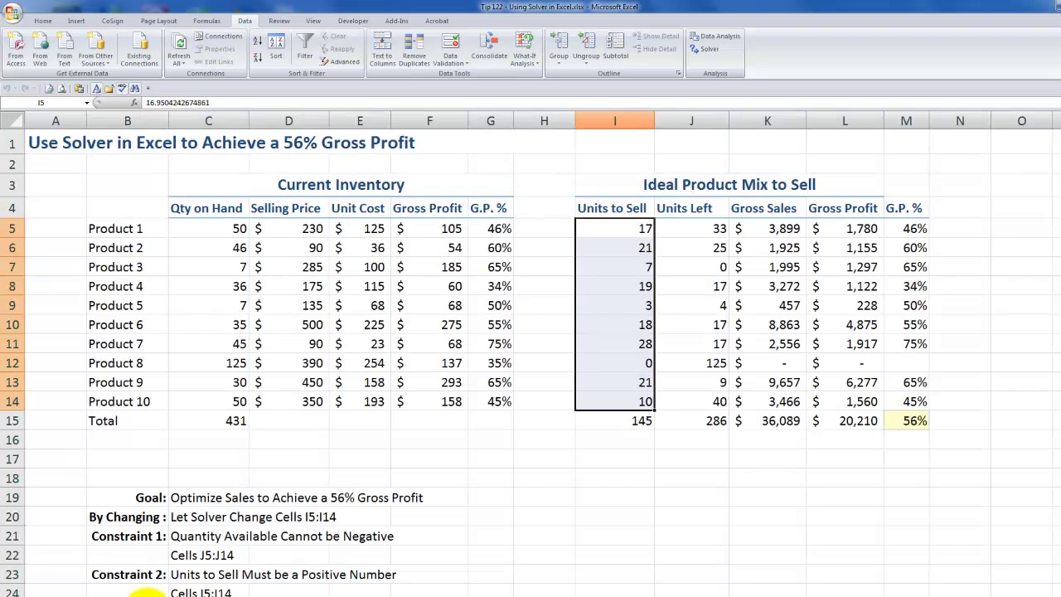
click(904, 421)
double_click(906, 421)
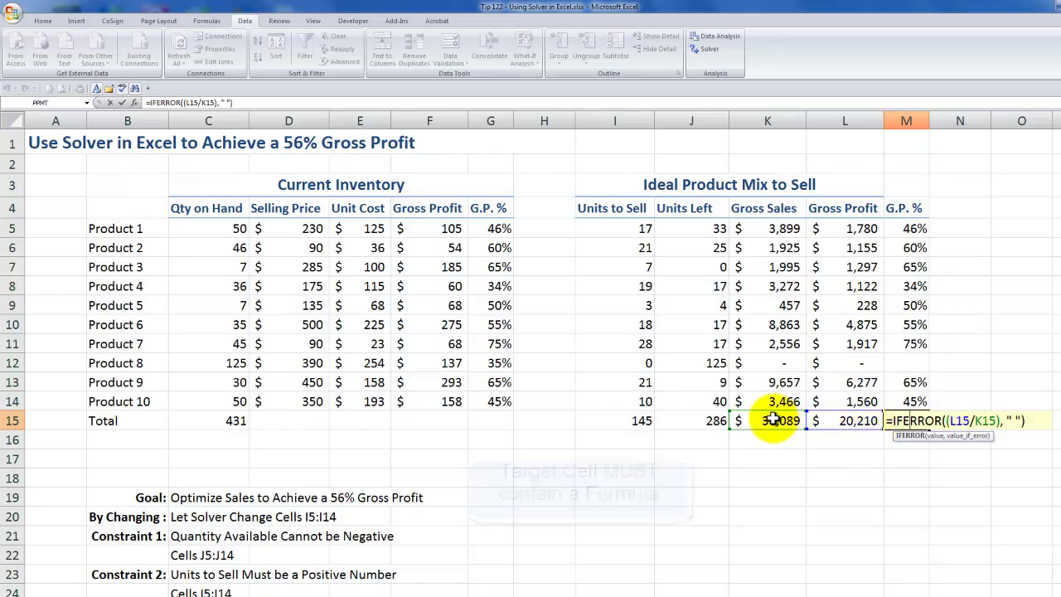
key(ctrl+Return)
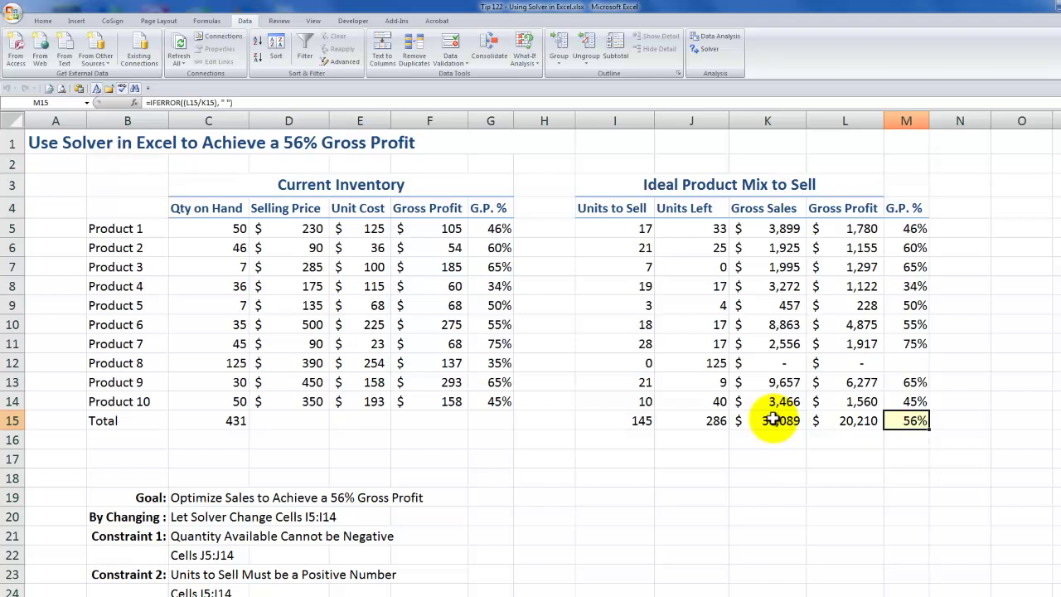
drag(630, 228, 633, 398)
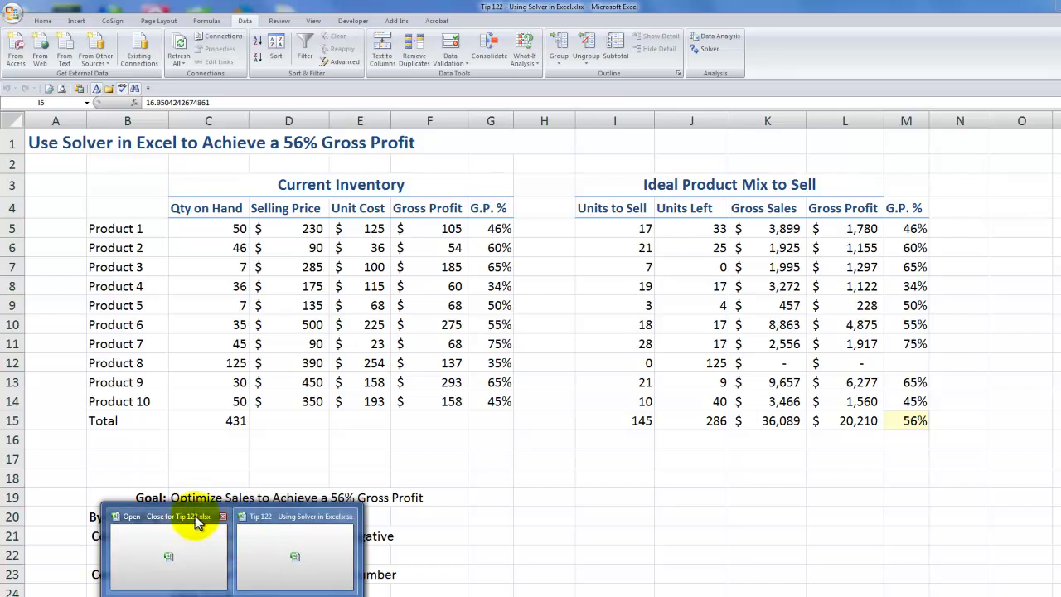
Review the diagram's constraints step in the other workbook, and compare it with Test 1's goal in C19, changing cells I5:I14 and Constraint 1
click(199, 519)
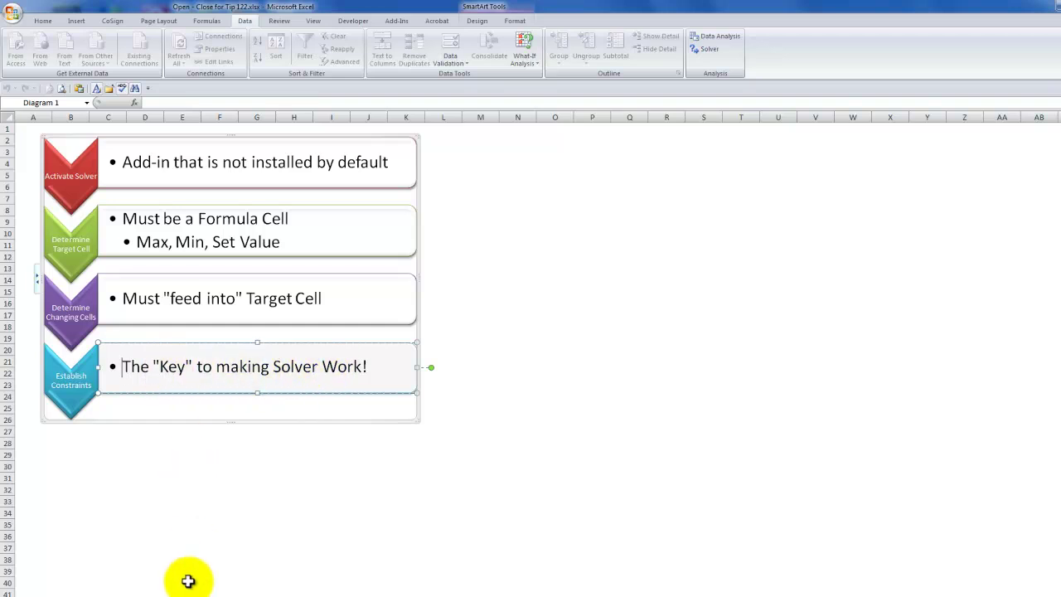
click(232, 596)
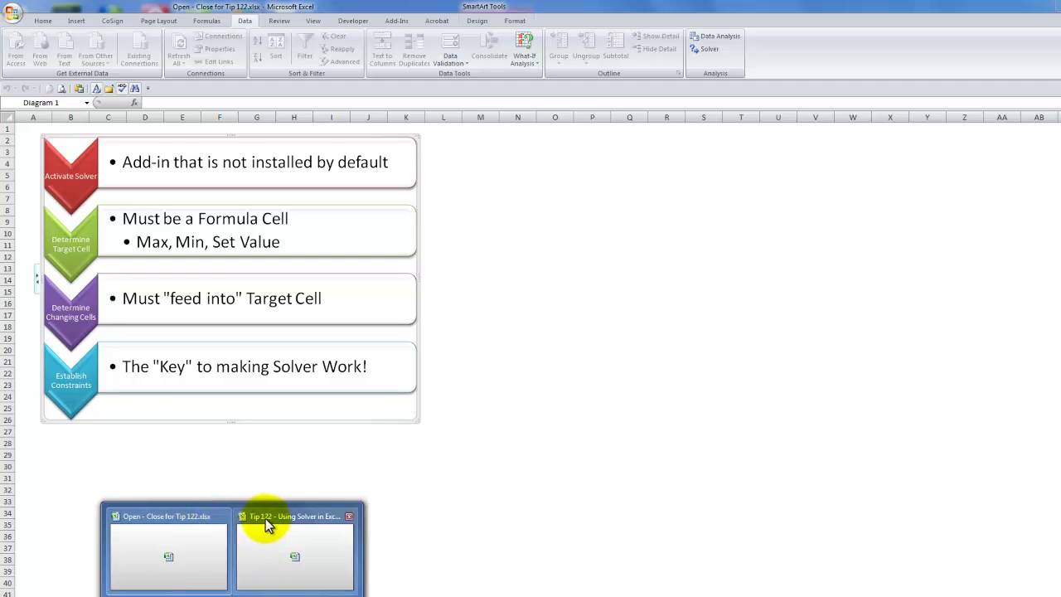
click(267, 522)
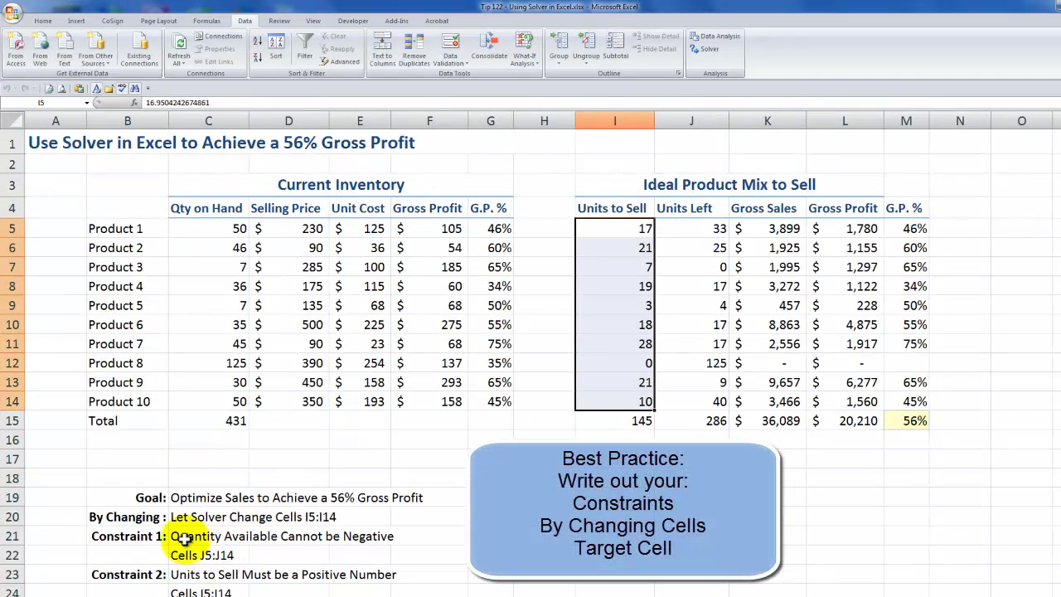
click(202, 498)
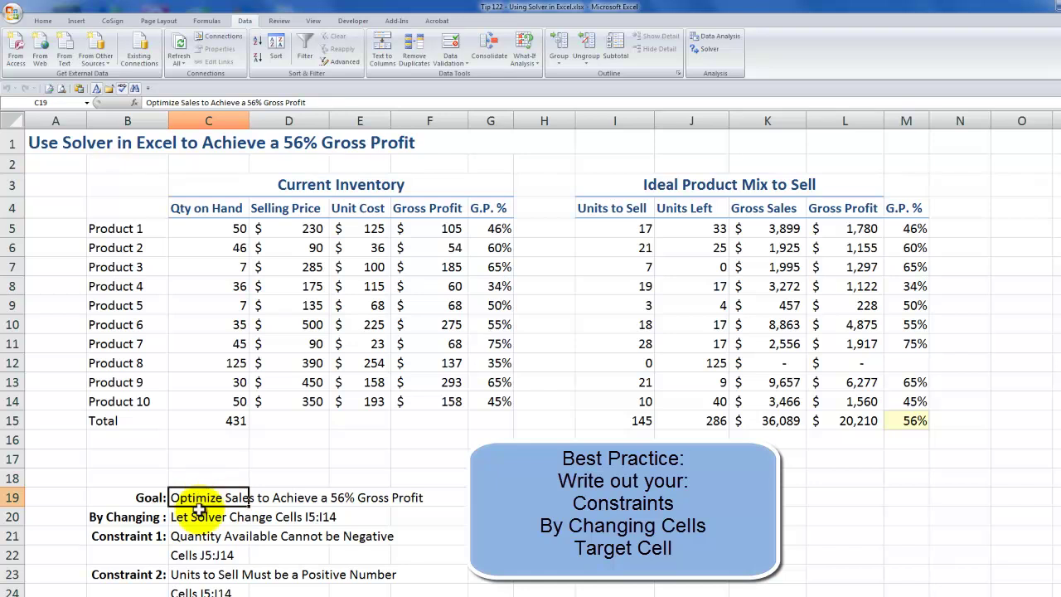
drag(625, 228, 627, 405)
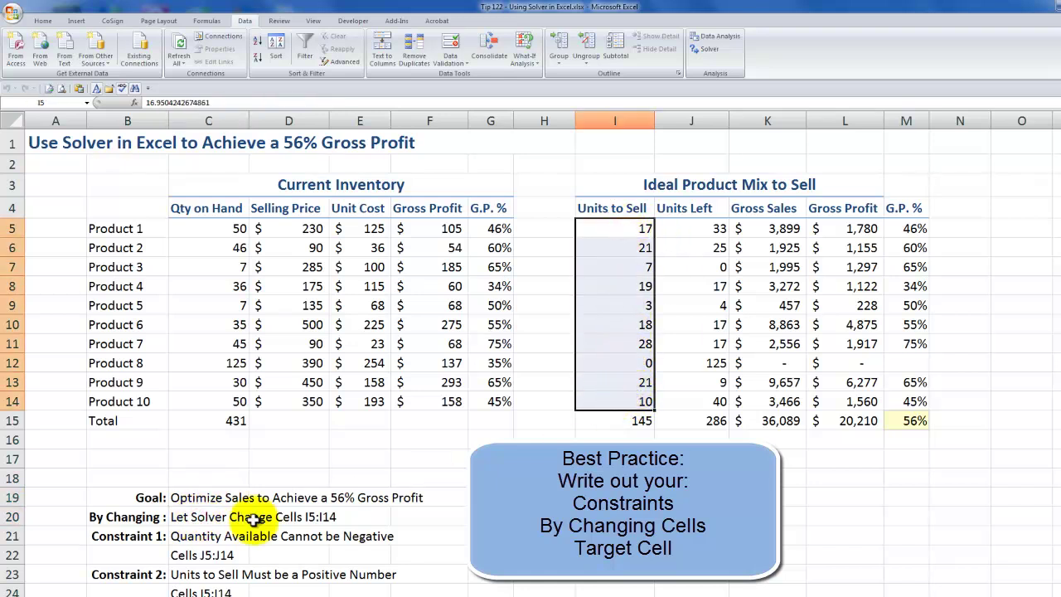
click(146, 537)
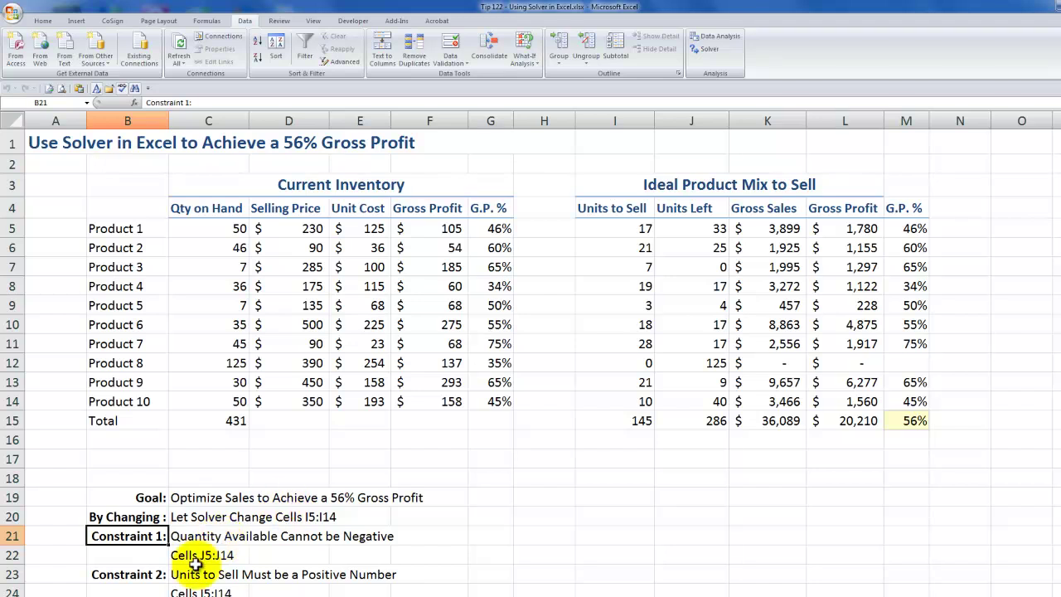
Switch back to the Open - Close for Tip 122.xlsx workbook and show its sheet of 50 Best Tips DVD titles and the online store link
mouse_move(195, 596)
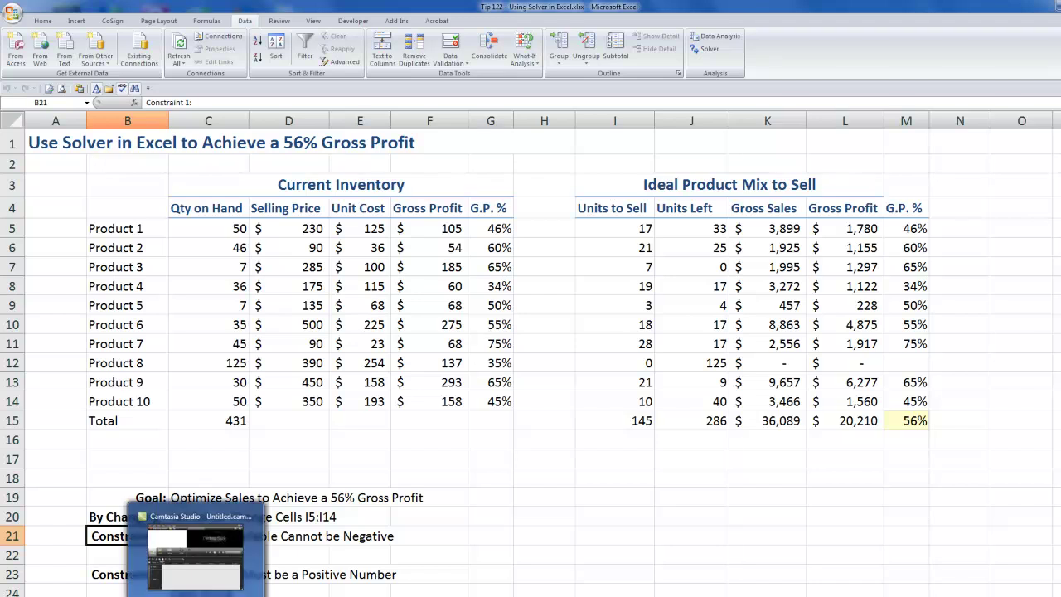
mouse_move(232, 596)
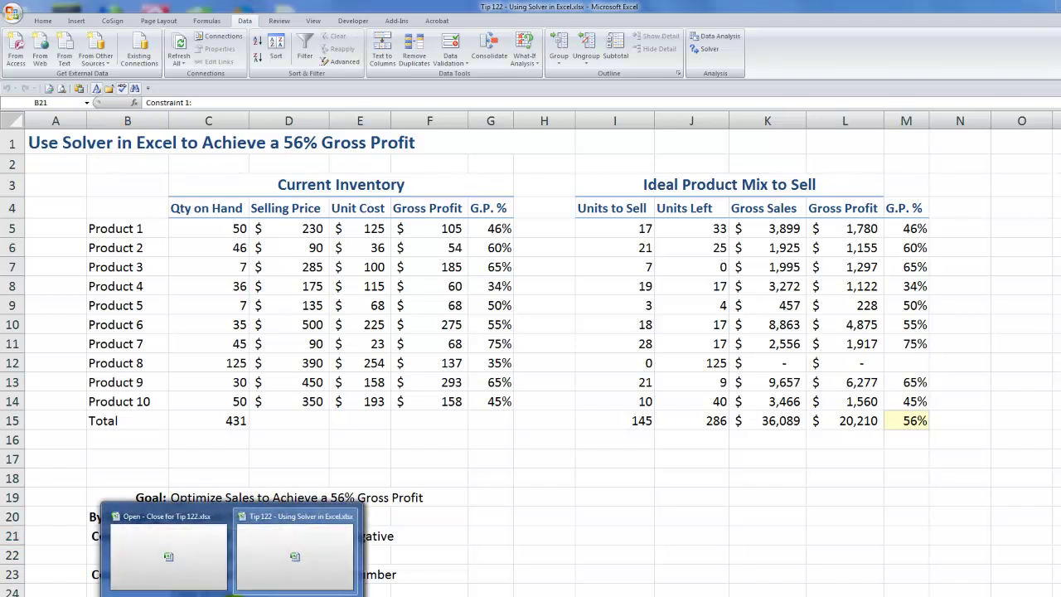
click(176, 528)
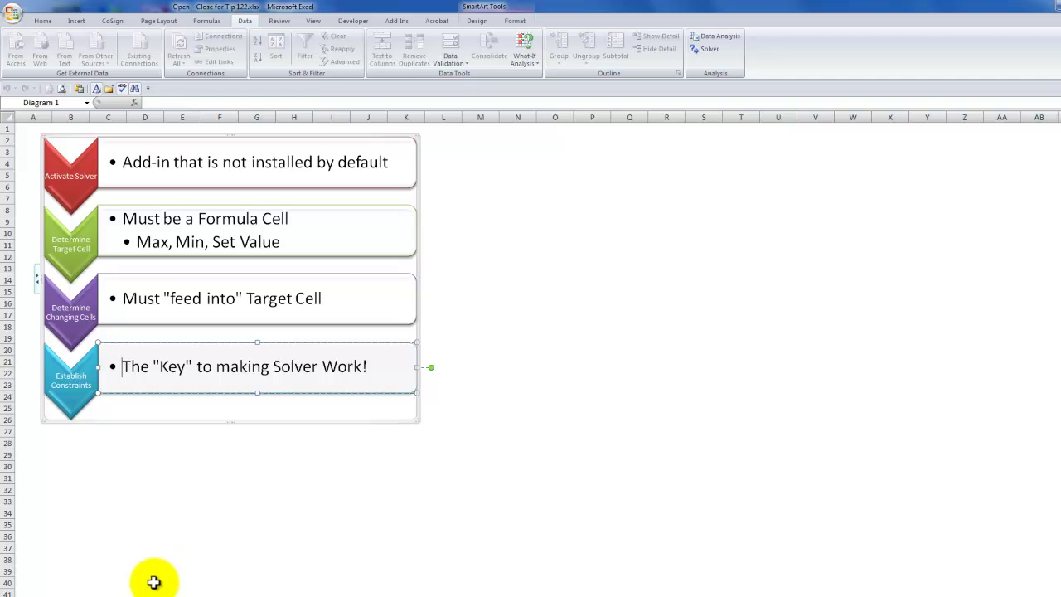
click(202, 593)
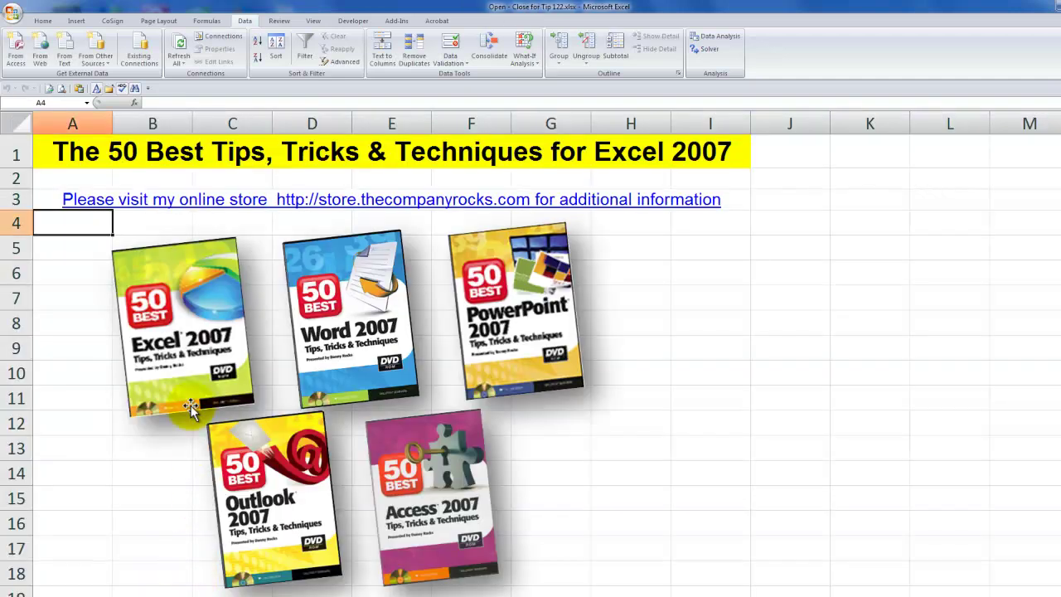